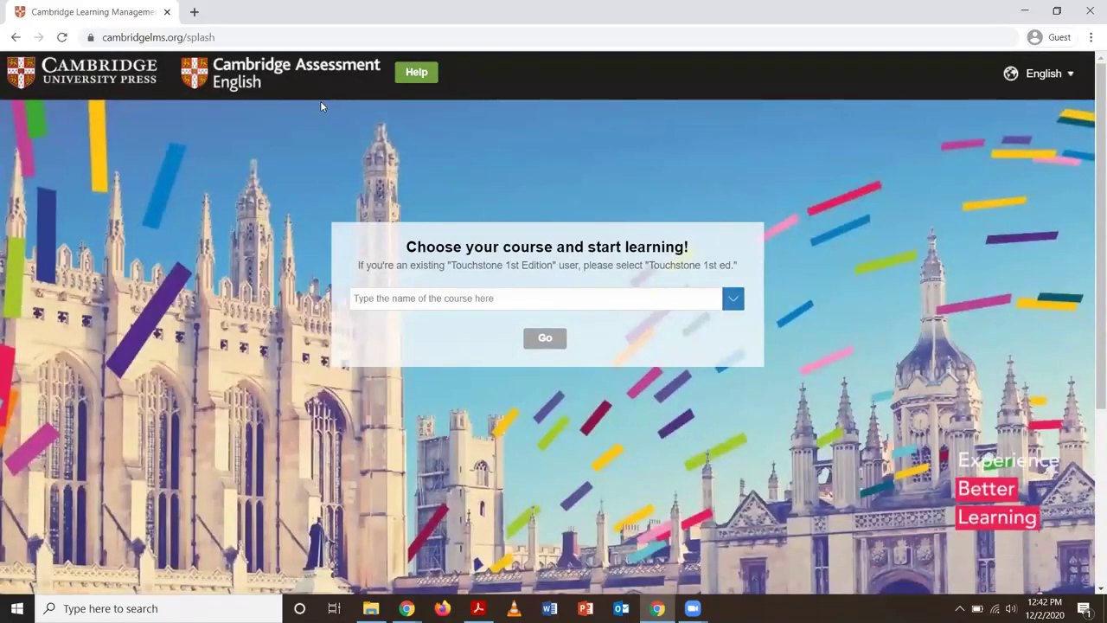
# Pick Ventures 3rd Edition from the course list on the splash page
pyautogui.click(549, 298)
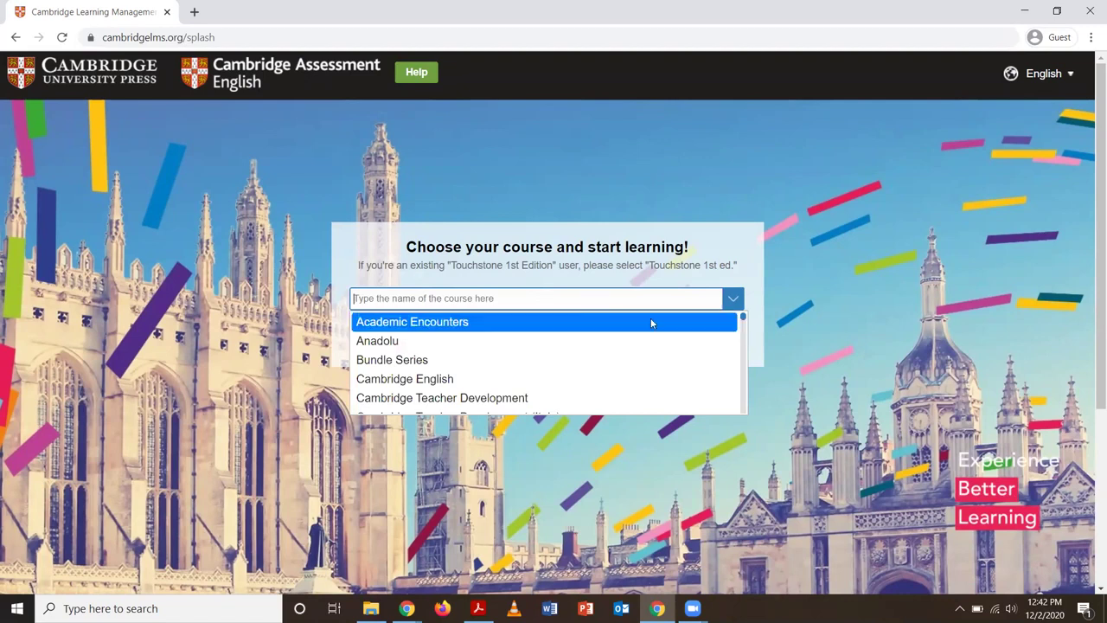
pyautogui.scroll(-2, 743, 336)
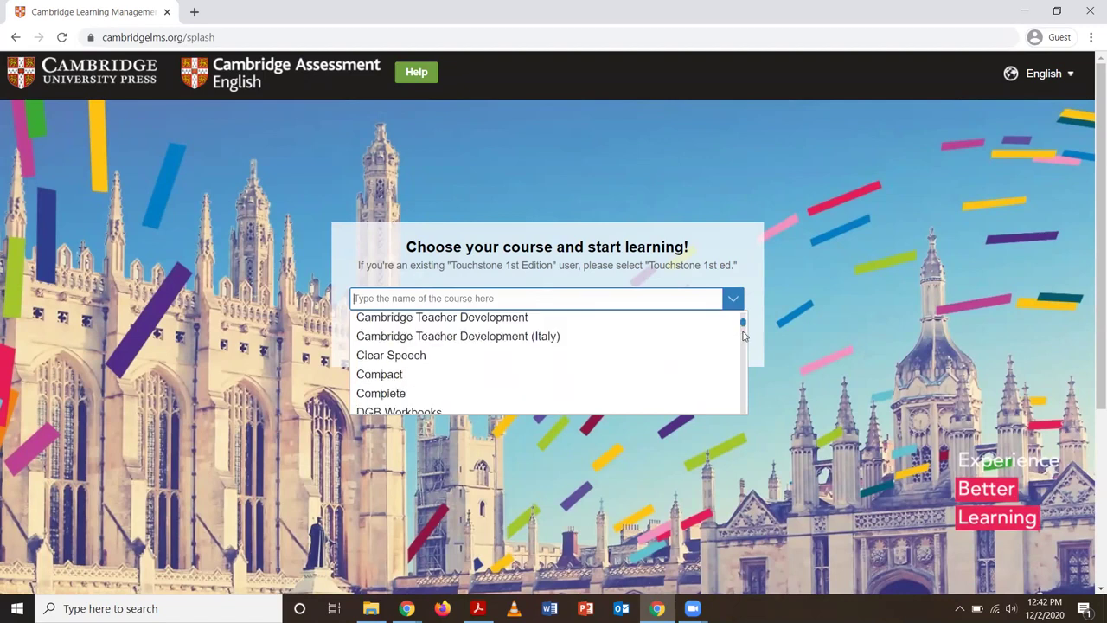
pyautogui.scroll(-2, 744, 341)
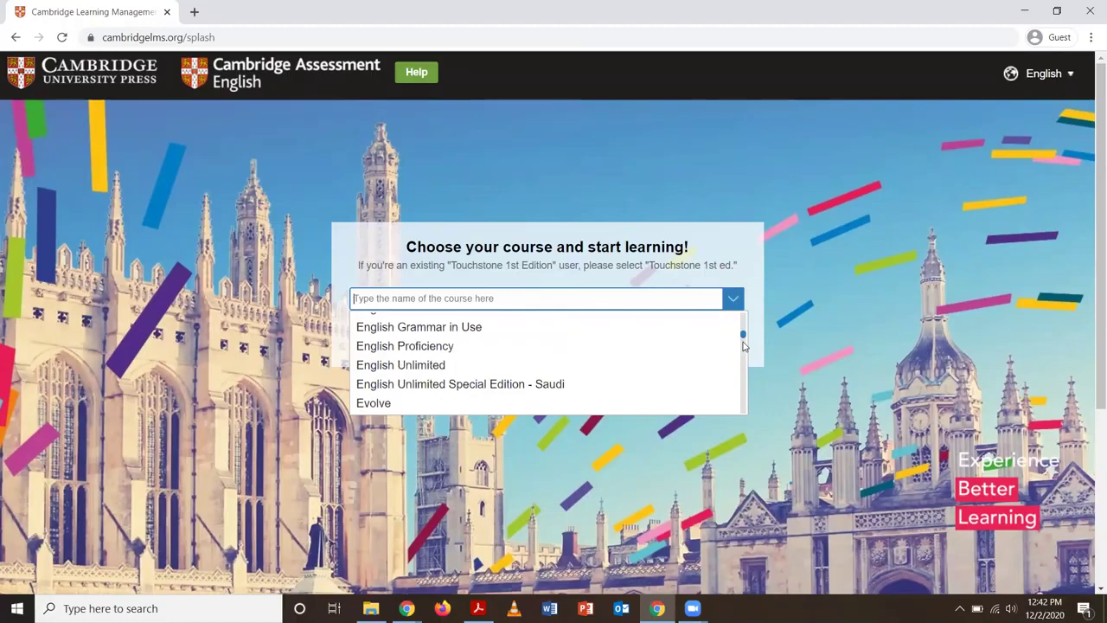
pyautogui.scroll(-3, 742, 353)
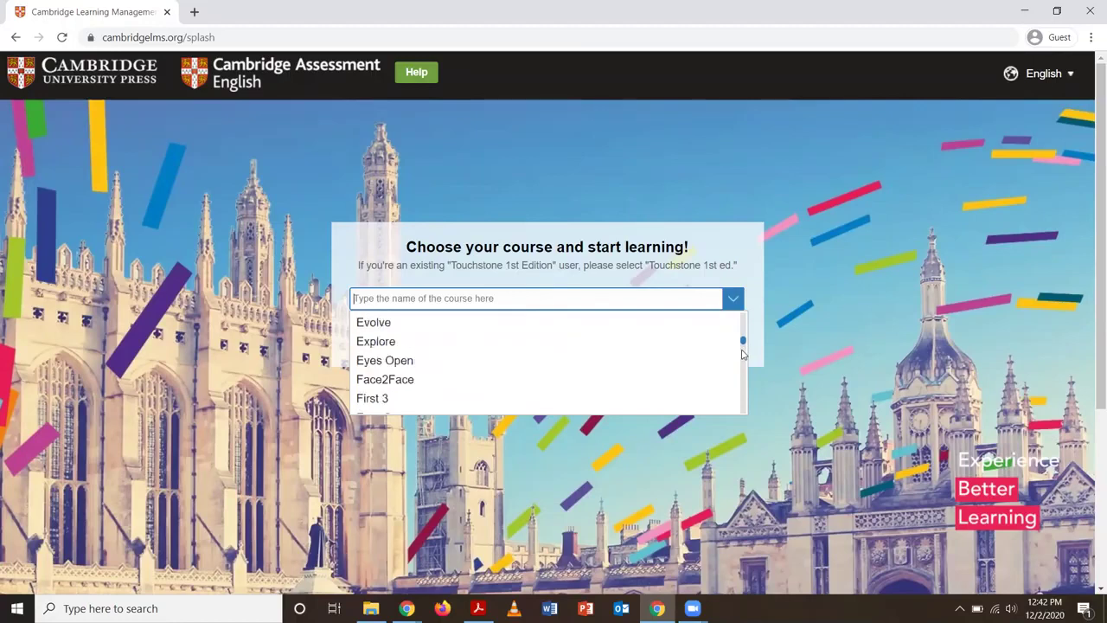
pyautogui.moveTo(742, 353); pyautogui.dragTo(737, 404)
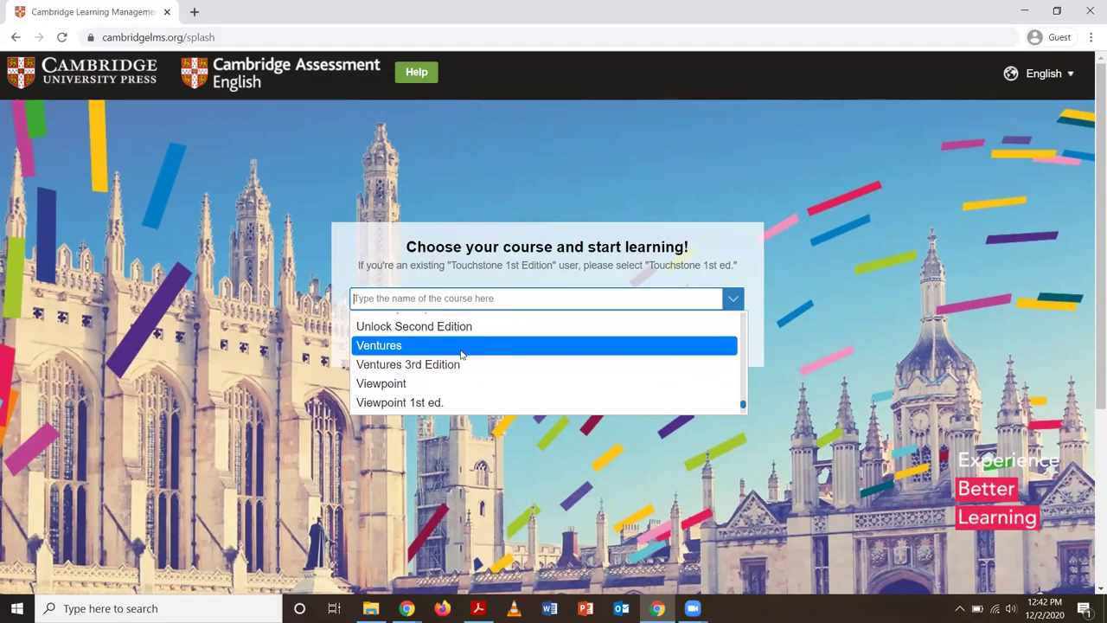
pyautogui.click(389, 366)
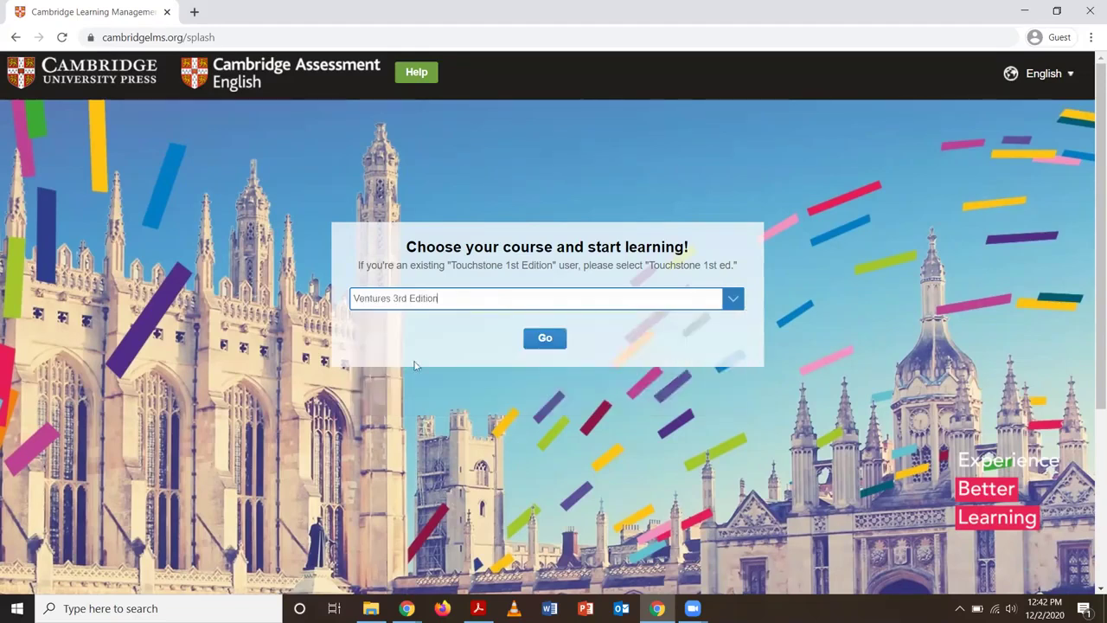
# Continue with the chosen course to its sign-in page
pyautogui.click(541, 344)
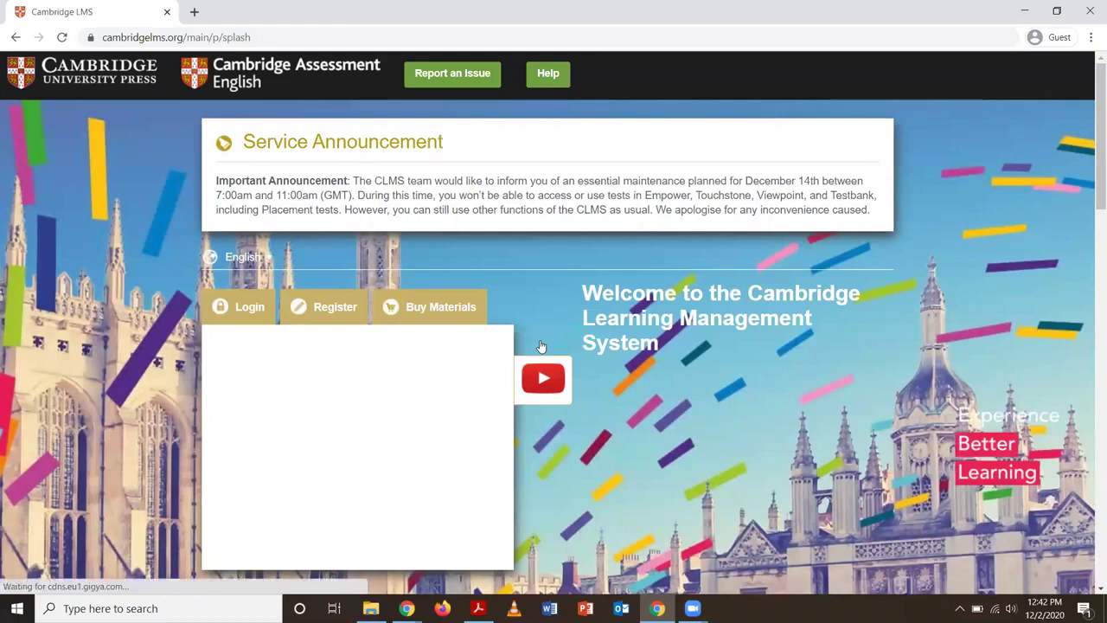
pyautogui.scroll(-1, 593, 425)
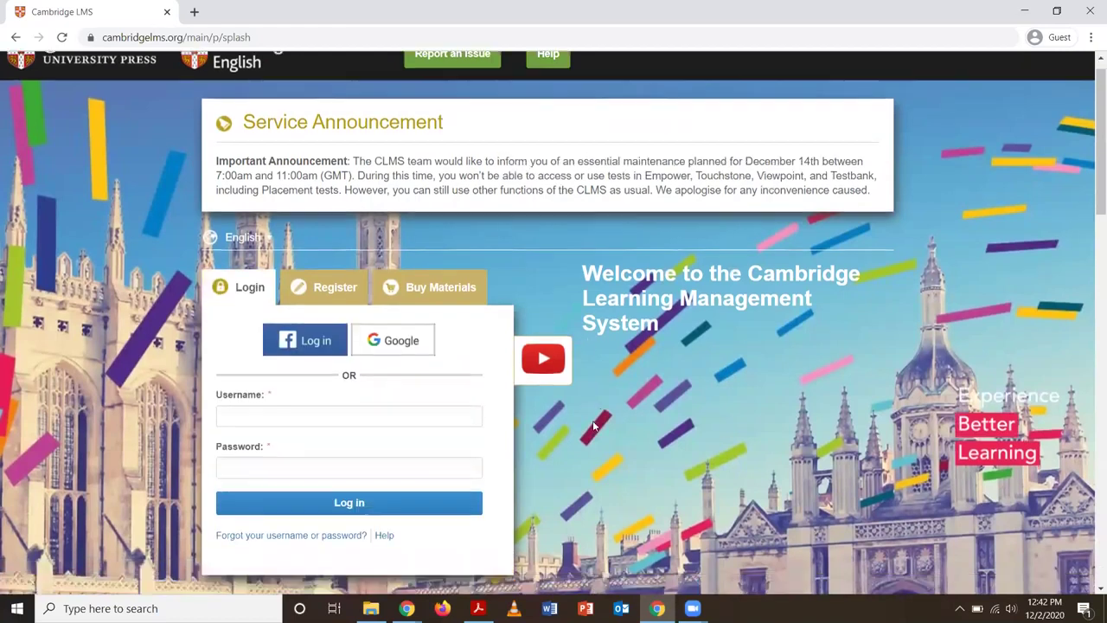
pyautogui.scroll(-1, 594, 424)
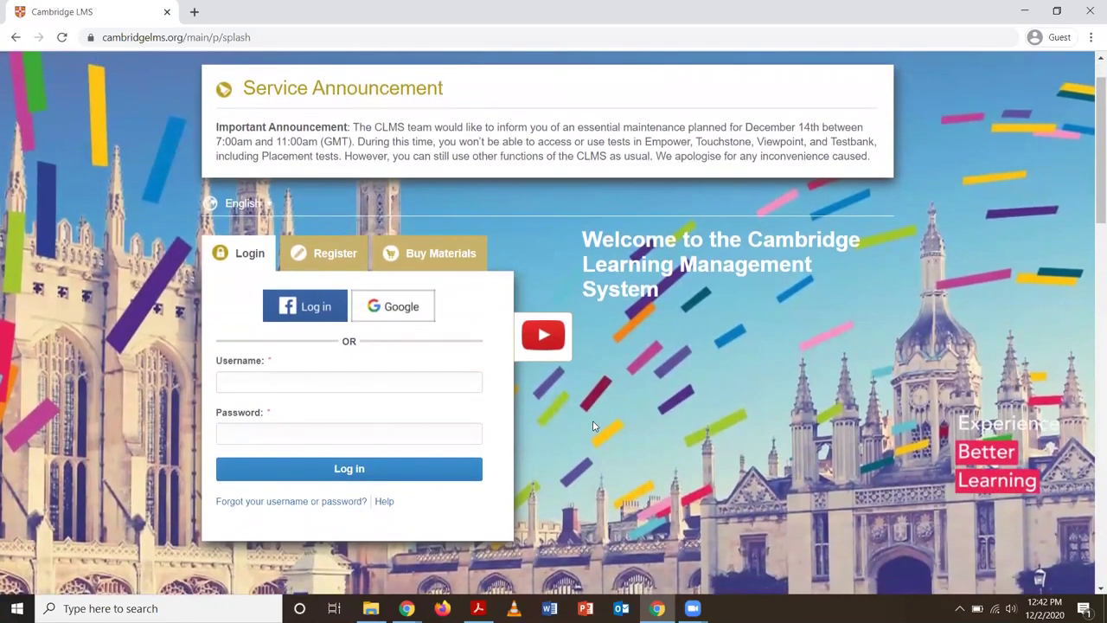
# Switch to the Register tab and choose Teacher as the 'I am a' role
pyautogui.click(328, 259)
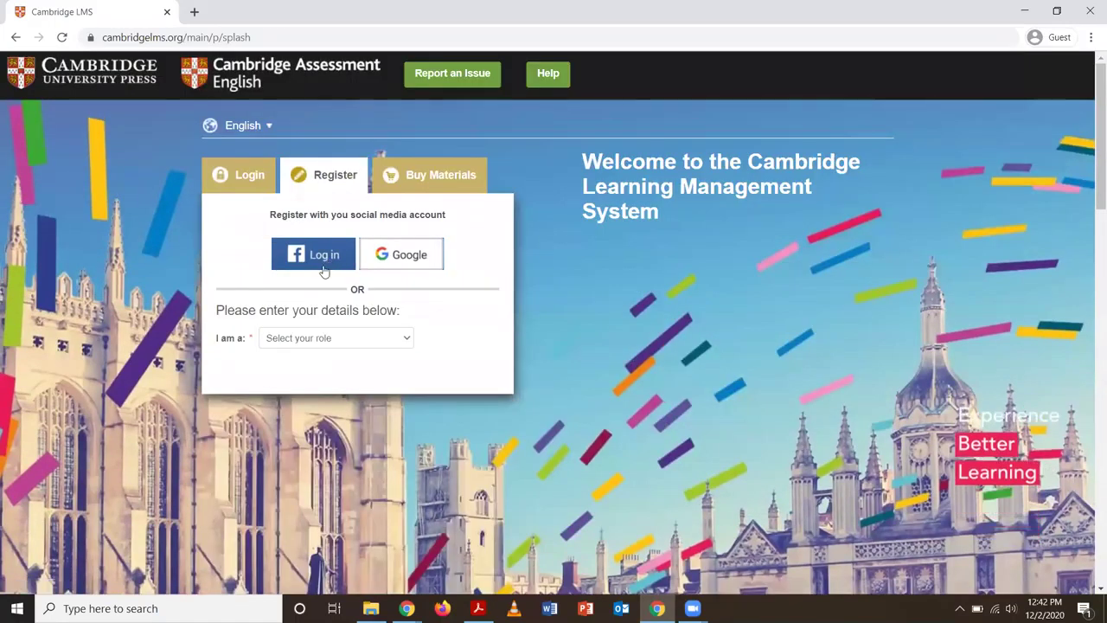
pyautogui.click(308, 341)
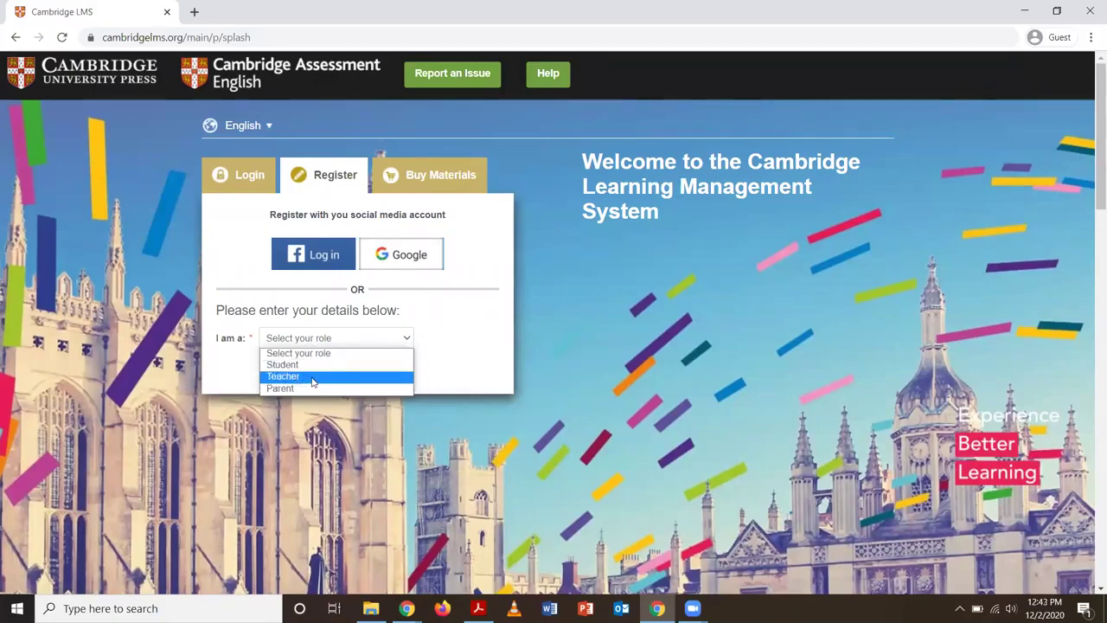
pyautogui.click(313, 378)
pyautogui.scroll(-1, 326, 381)
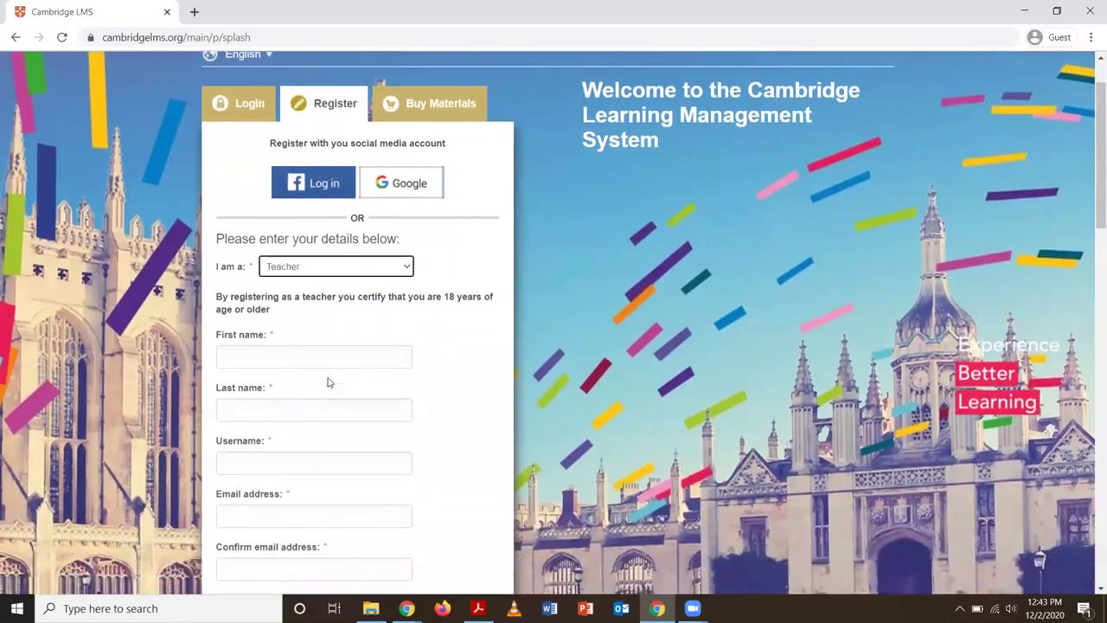
pyautogui.scroll(-1, 328, 381)
# Enter the teacher's first name, last name, username, and email address twice
pyautogui.click(310, 275)
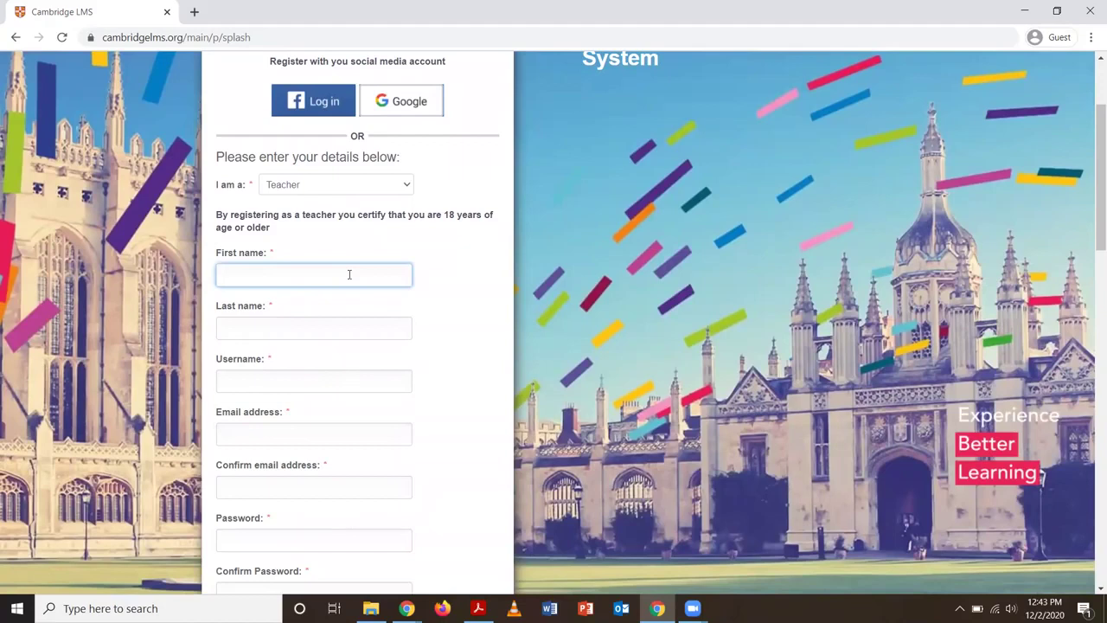
pyautogui.click(307, 330)
pyautogui.click(284, 378)
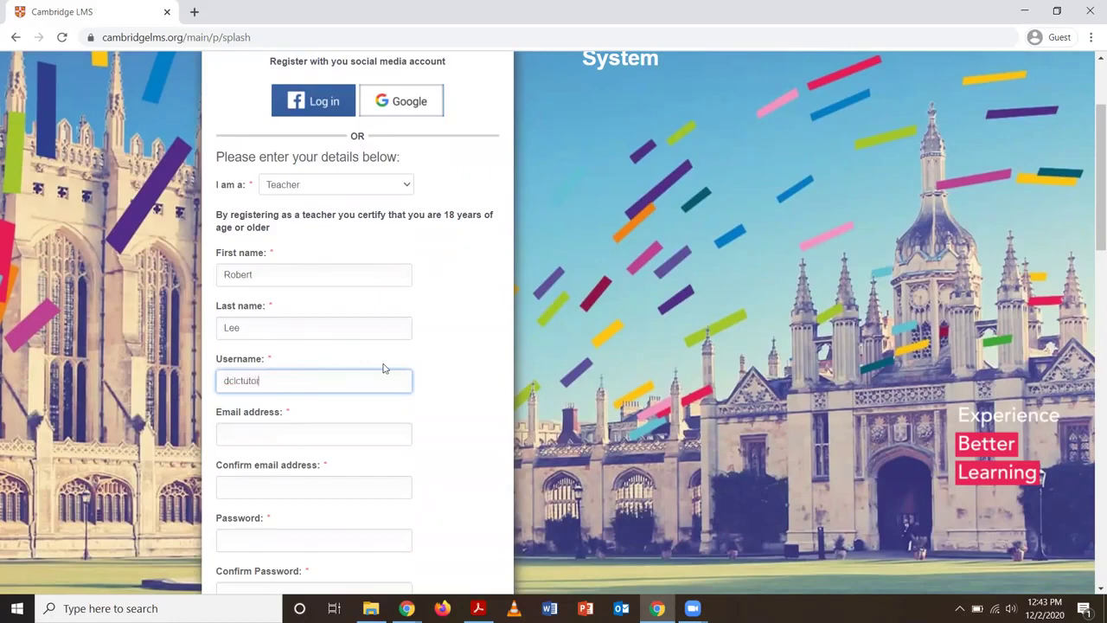
pyautogui.click(309, 439)
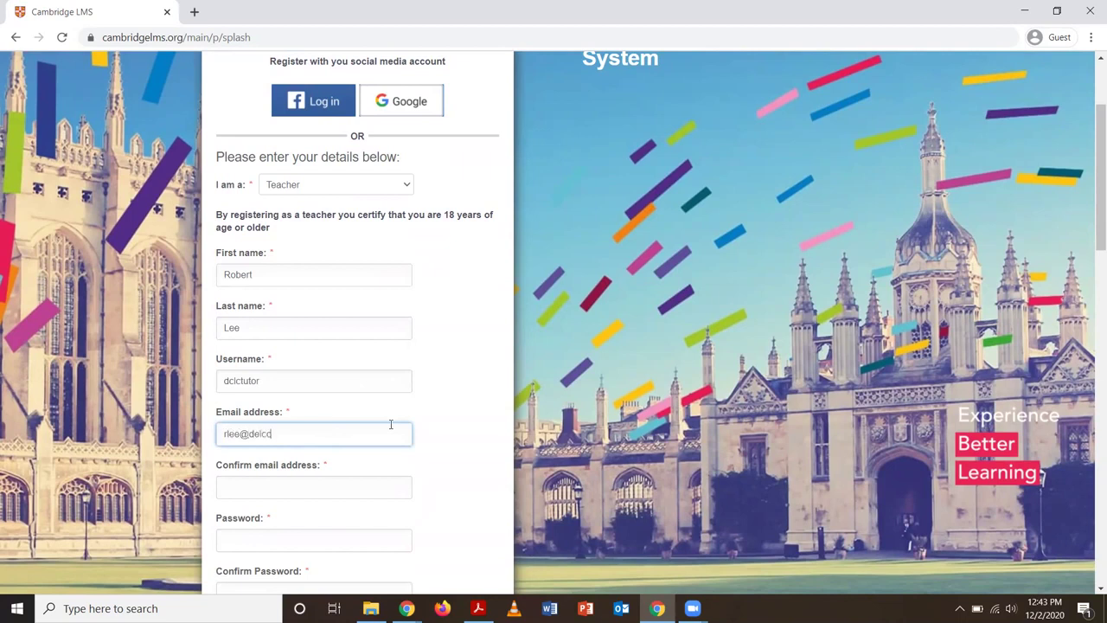
pyautogui.click(329, 488)
# Enter the account password and confirm it
pyautogui.scroll(-3, 329, 488)
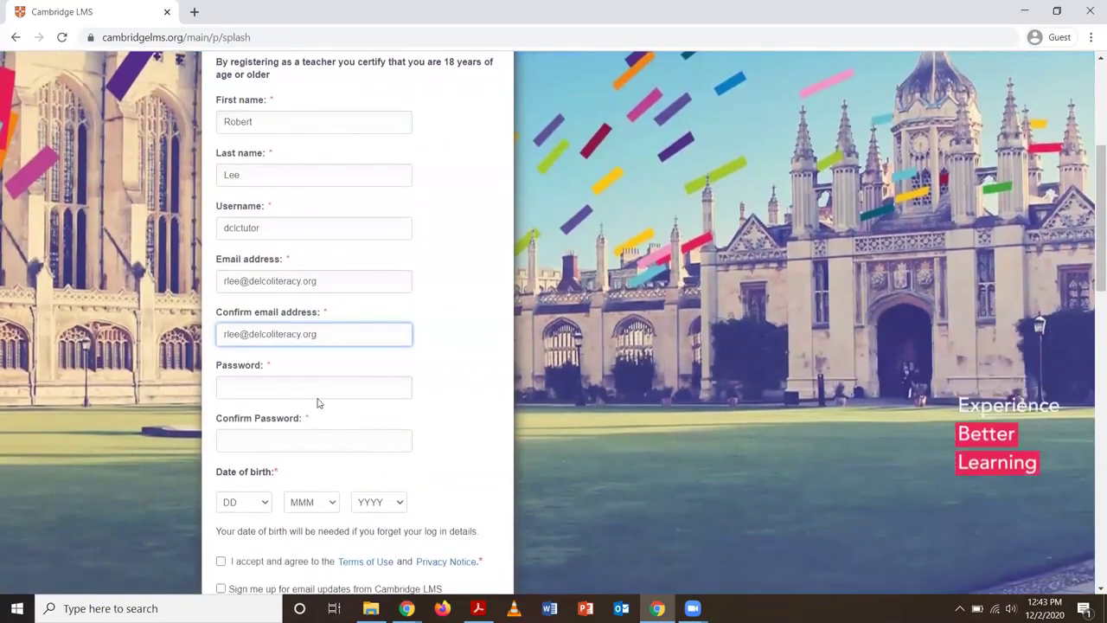
pyautogui.click(347, 389)
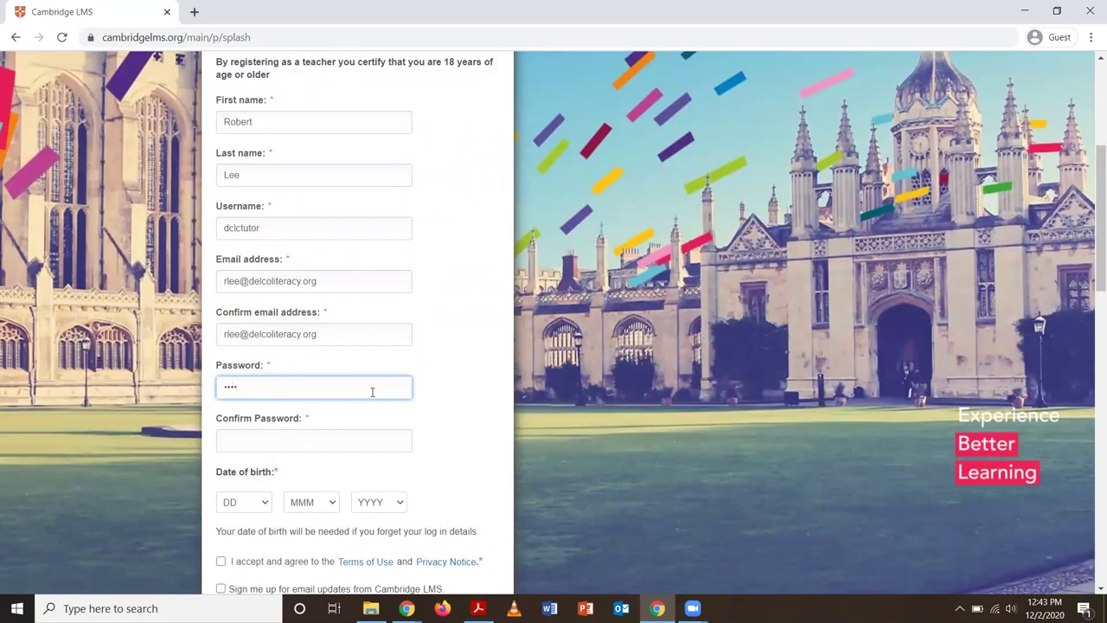
pyautogui.click(331, 441)
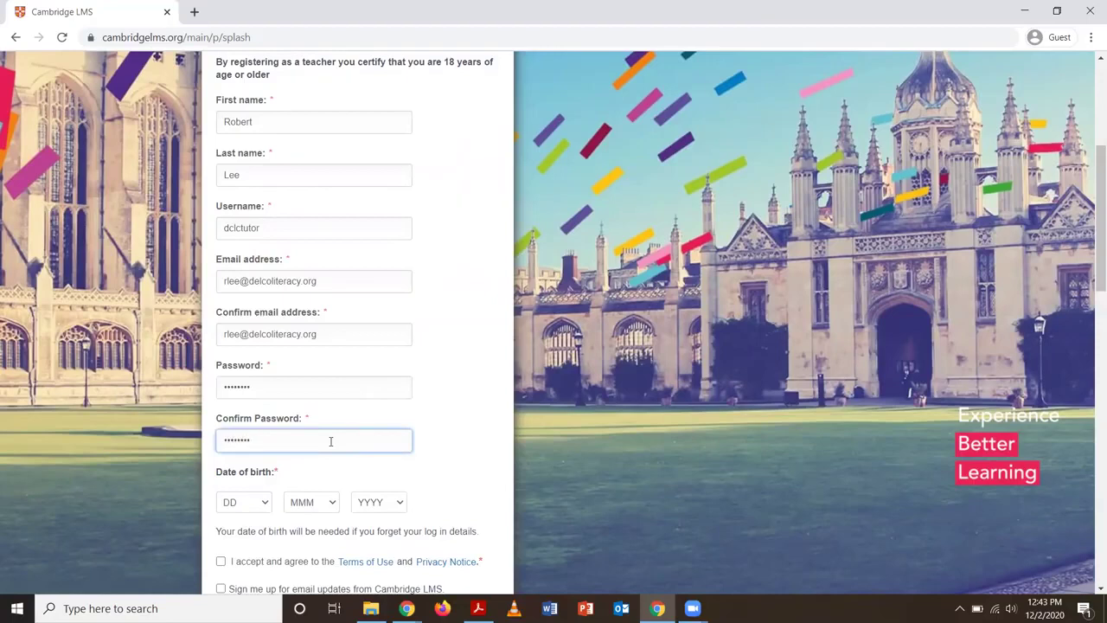
pyautogui.scroll(-2, 331, 441)
pyautogui.click(253, 364)
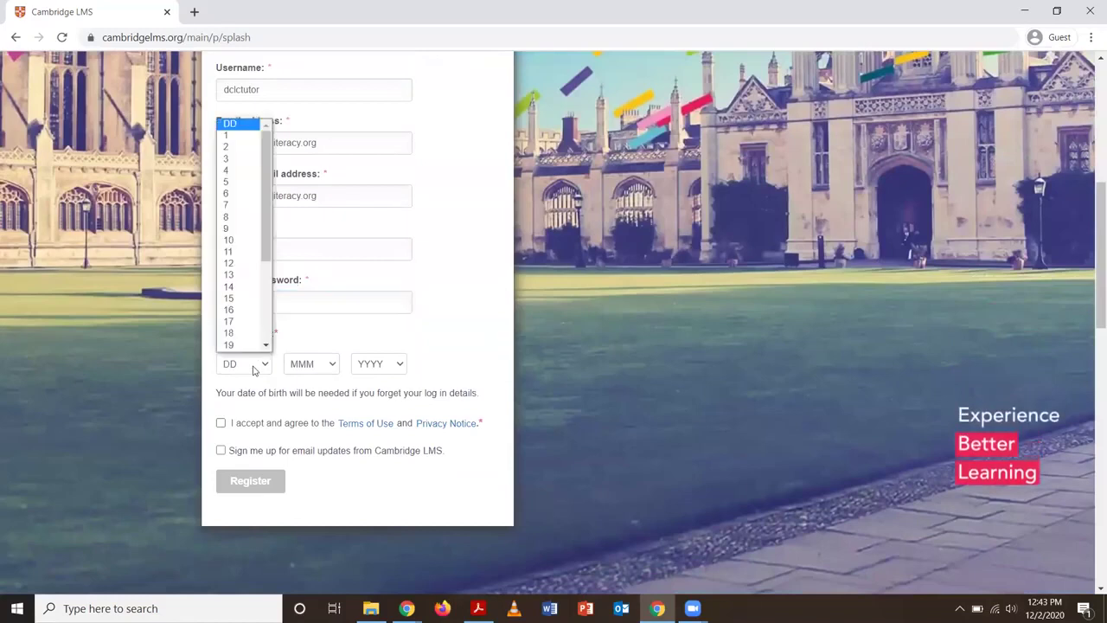
pyautogui.moveTo(264, 239); pyautogui.dragTo(264, 259)
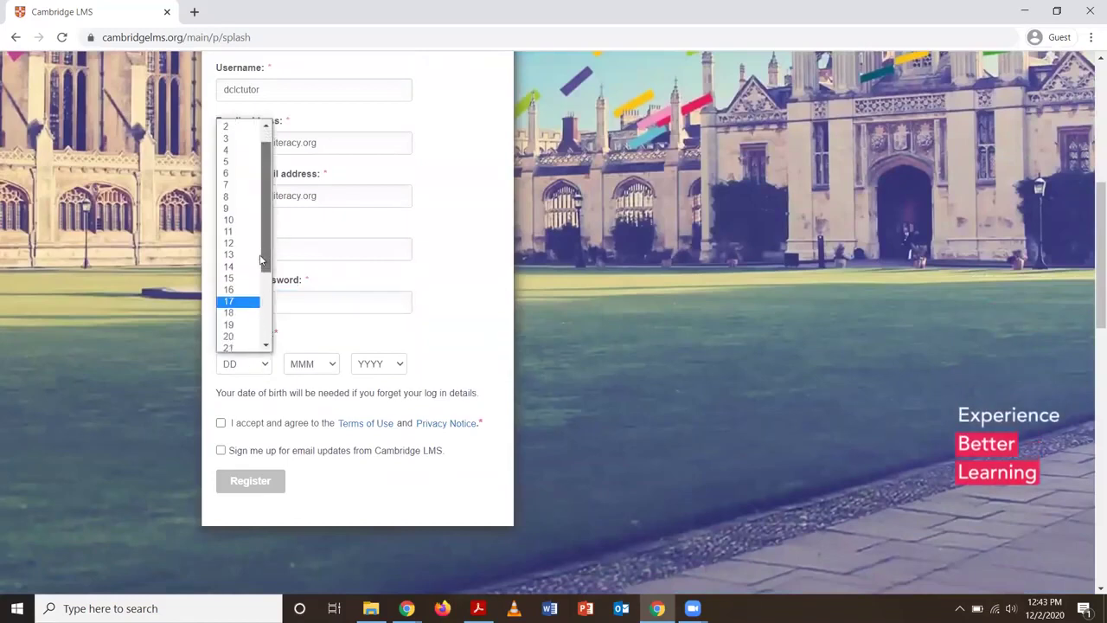
pyautogui.click(235, 315)
pyautogui.click(302, 363)
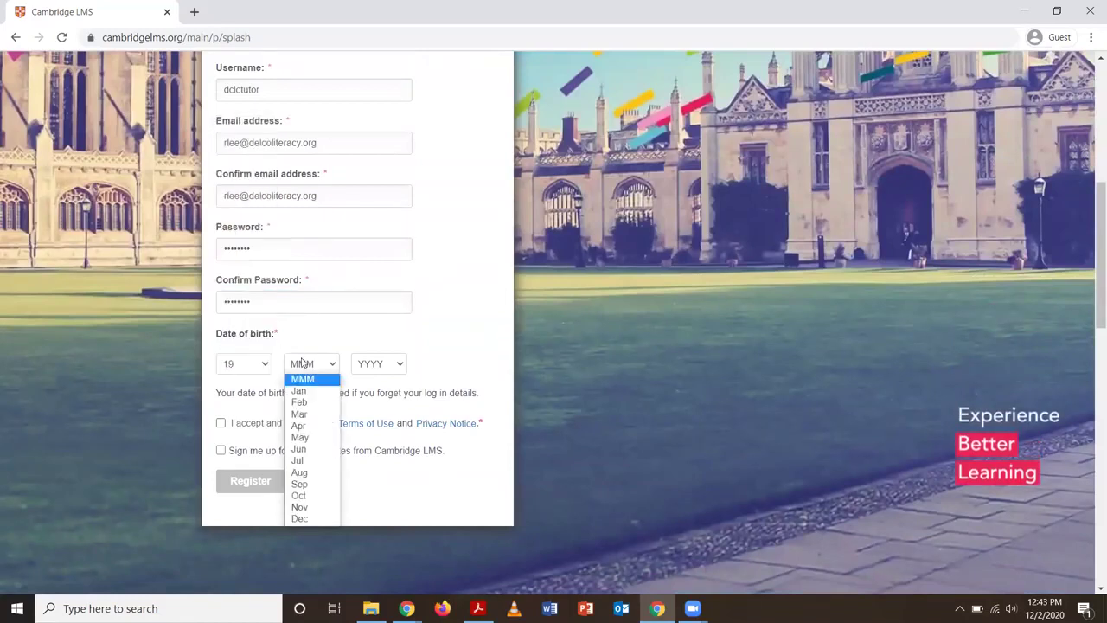
pyautogui.click(307, 484)
pyautogui.click(390, 371)
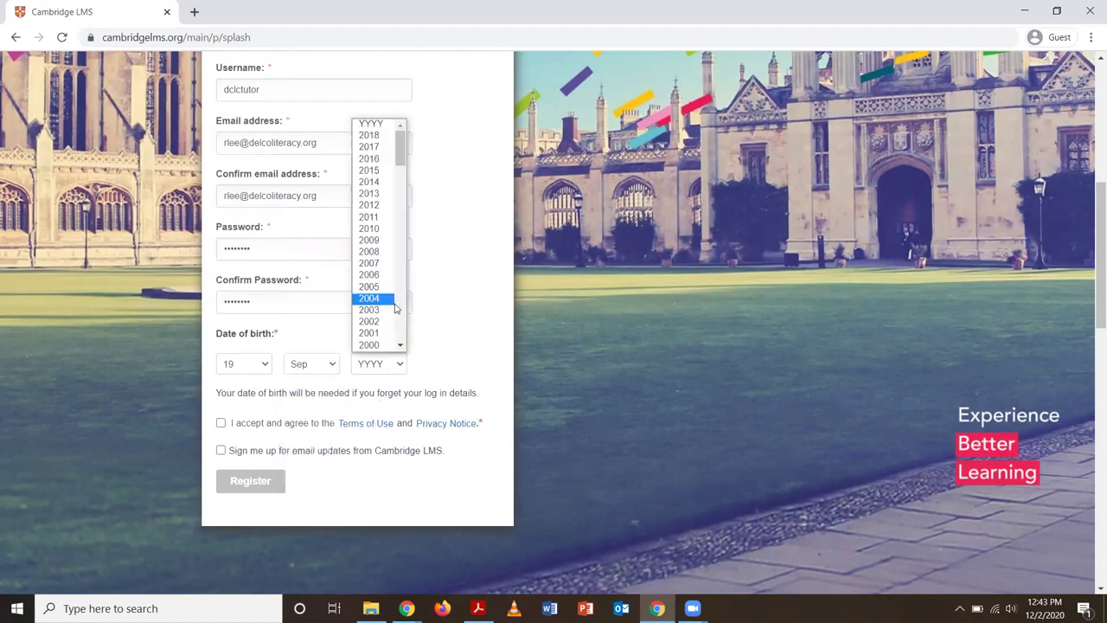
pyautogui.click(399, 187)
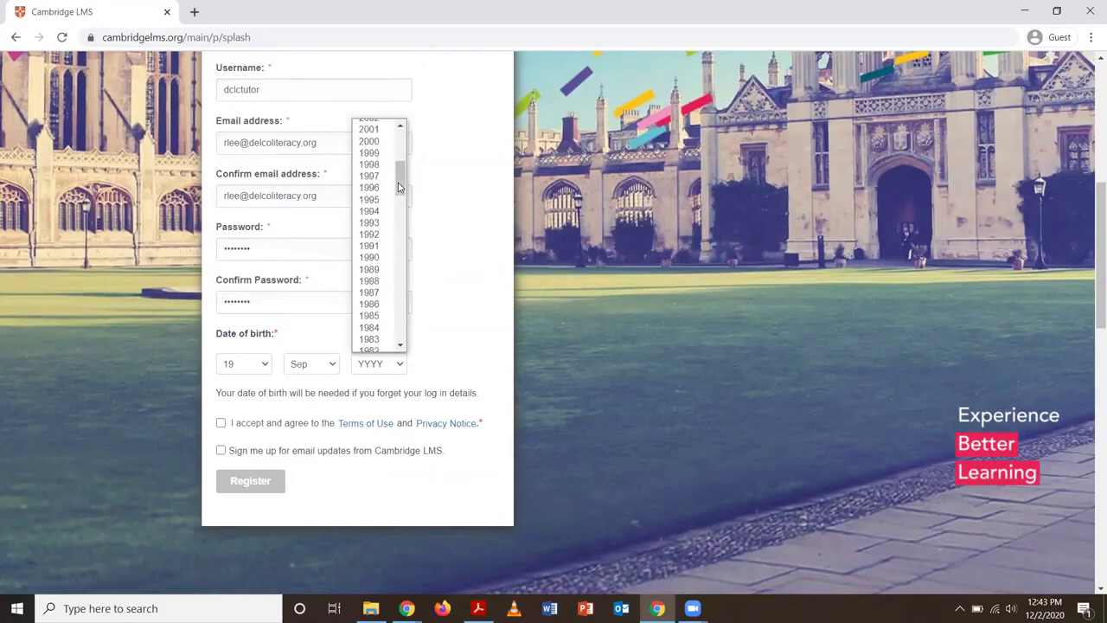
pyautogui.click(372, 271)
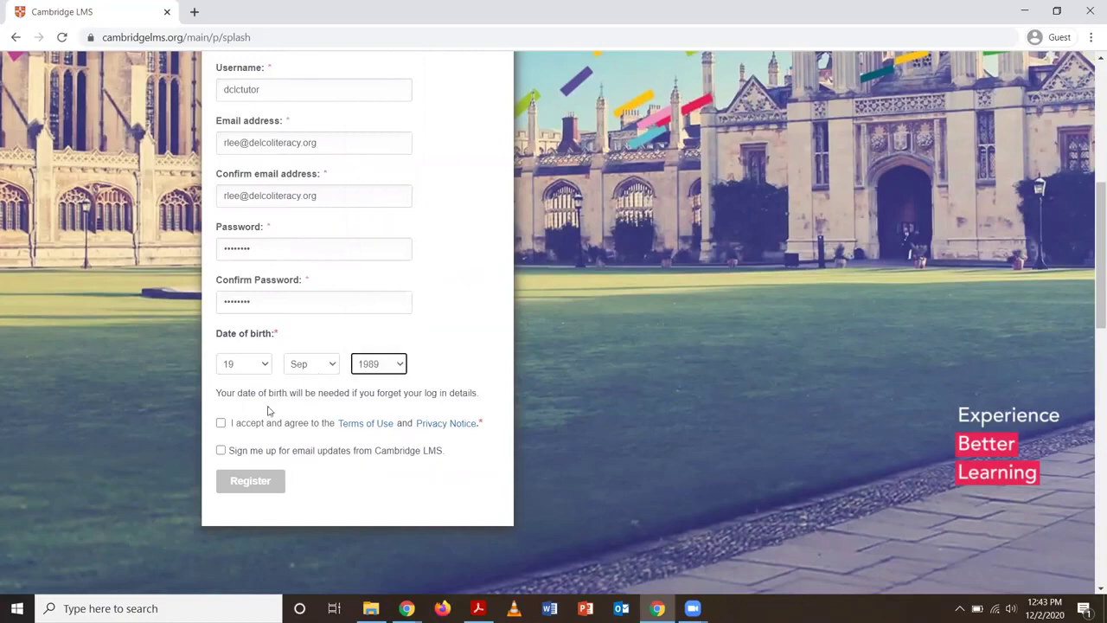
# Accept the Terms of Use, opt into email updates, and submit the registration
pyautogui.click(222, 424)
pyautogui.click(222, 450)
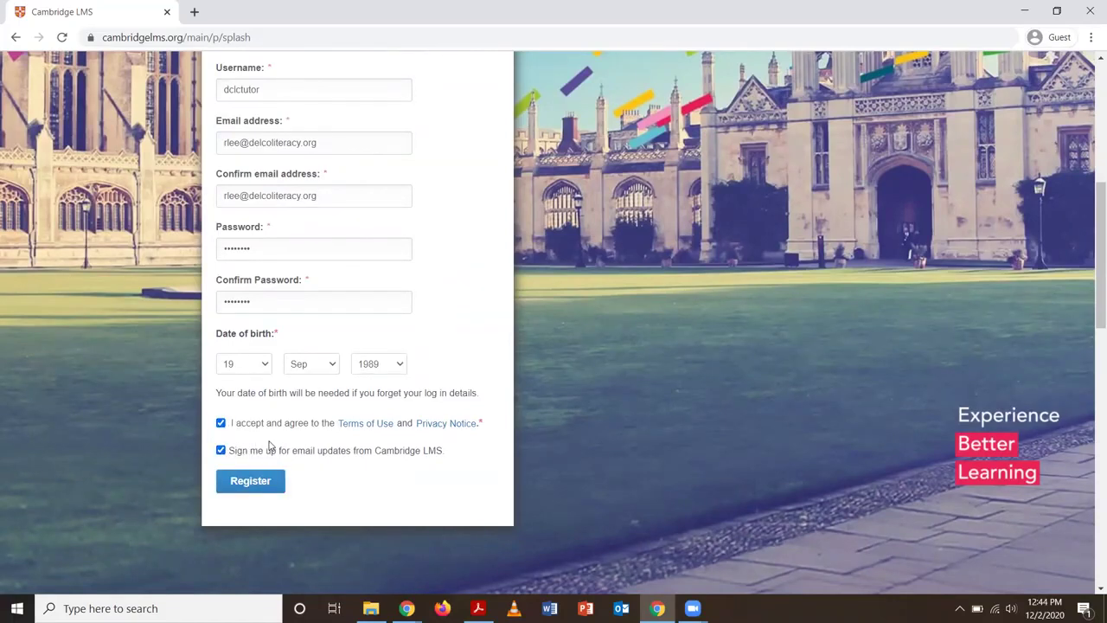
pyautogui.click(253, 486)
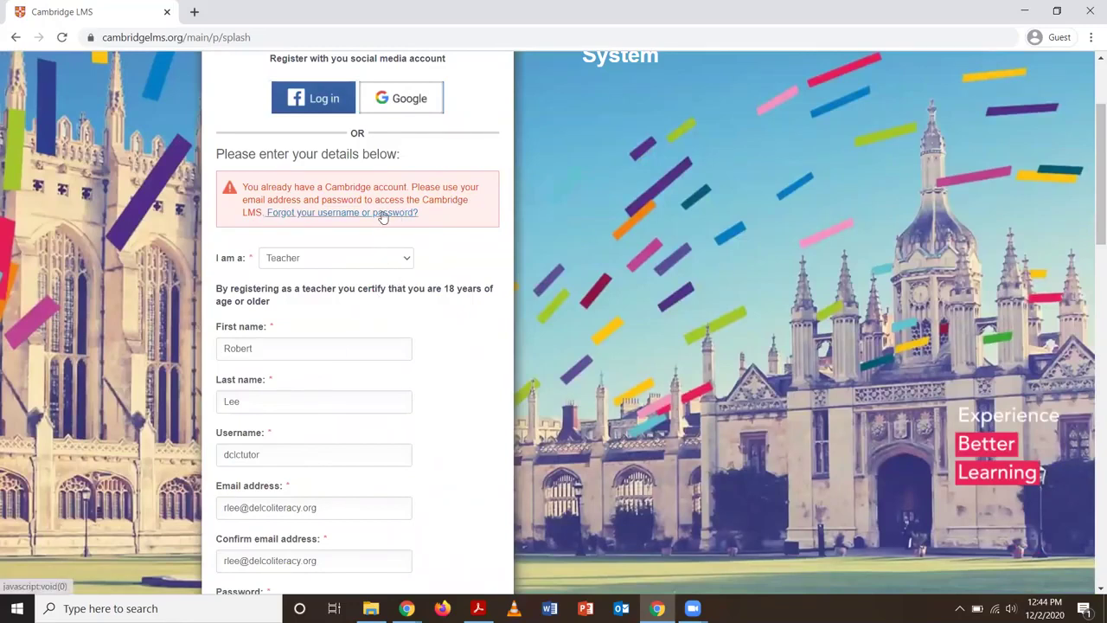
# Replace both email fields with a different Gmail address and resubmit the registration
pyautogui.scroll(-2, 377, 218)
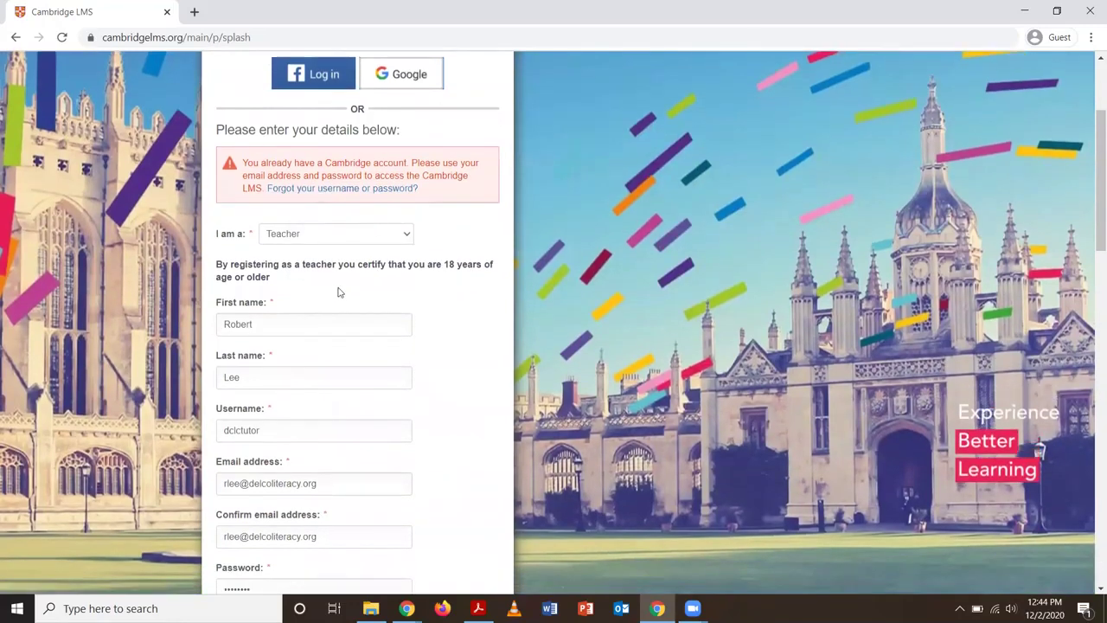
pyautogui.scroll(1, 348, 268)
pyautogui.scroll(-2, 347, 268)
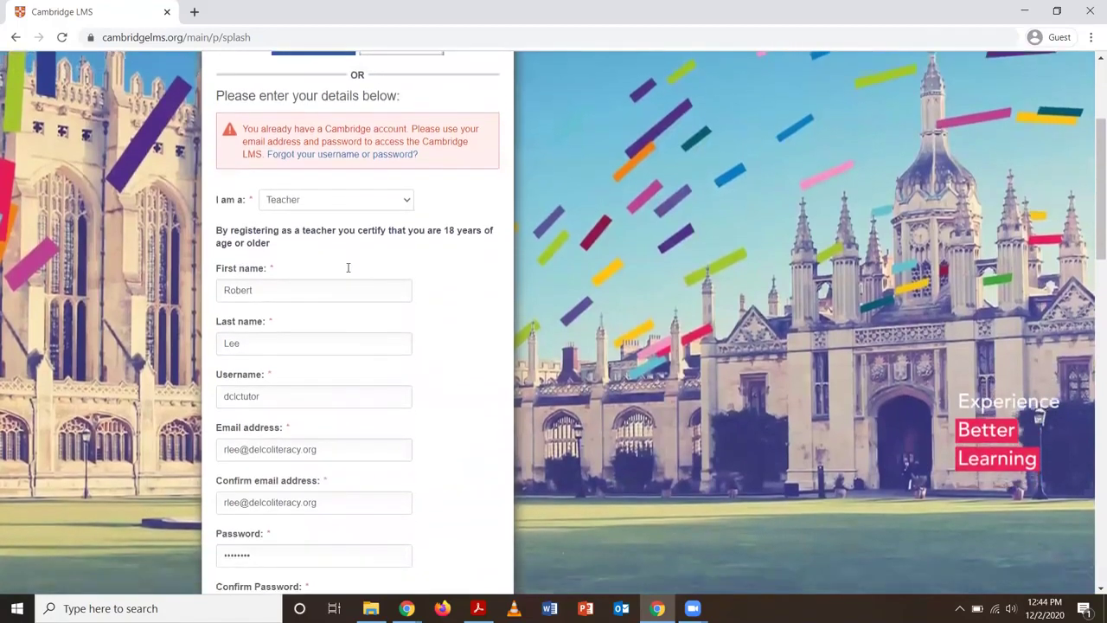
pyautogui.scroll(-2, 348, 268)
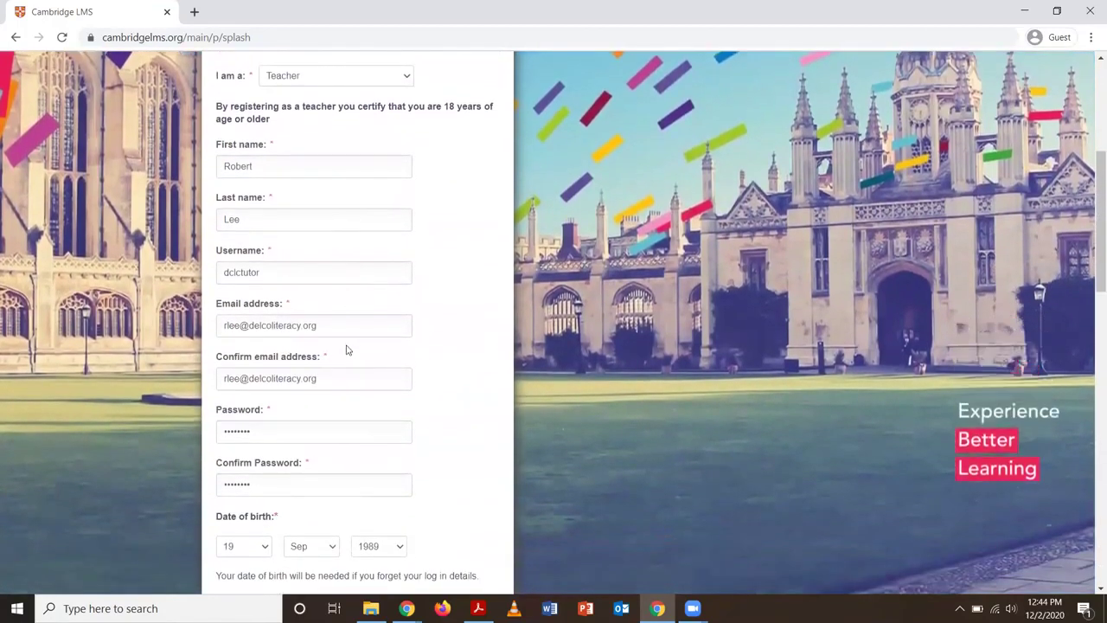
pyautogui.moveTo(341, 323); pyautogui.dragTo(198, 346)
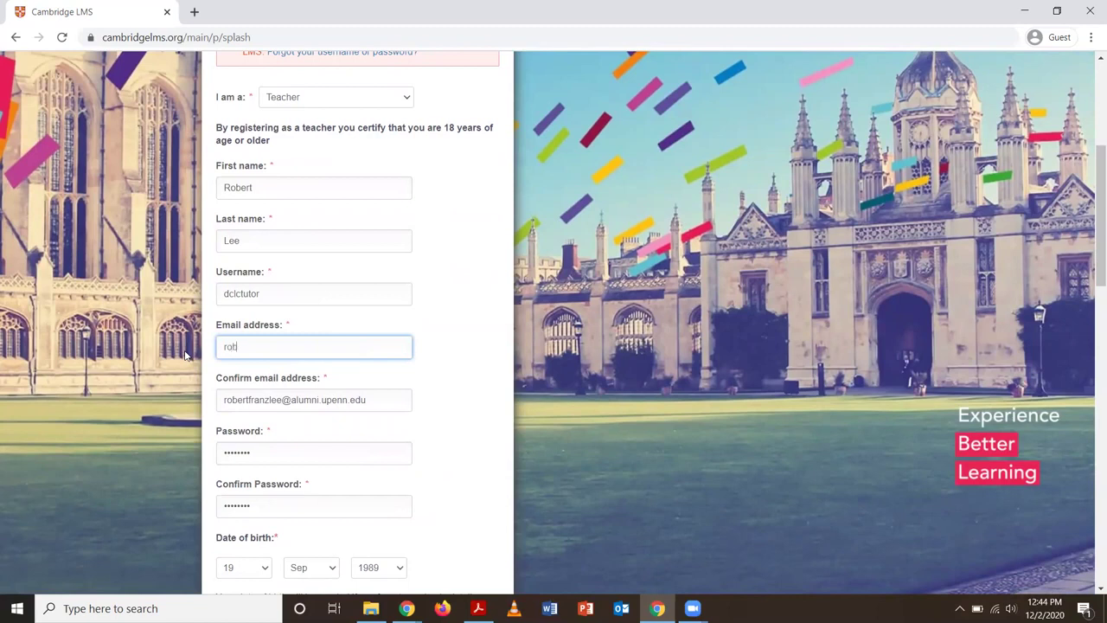
pyautogui.press('Tab')
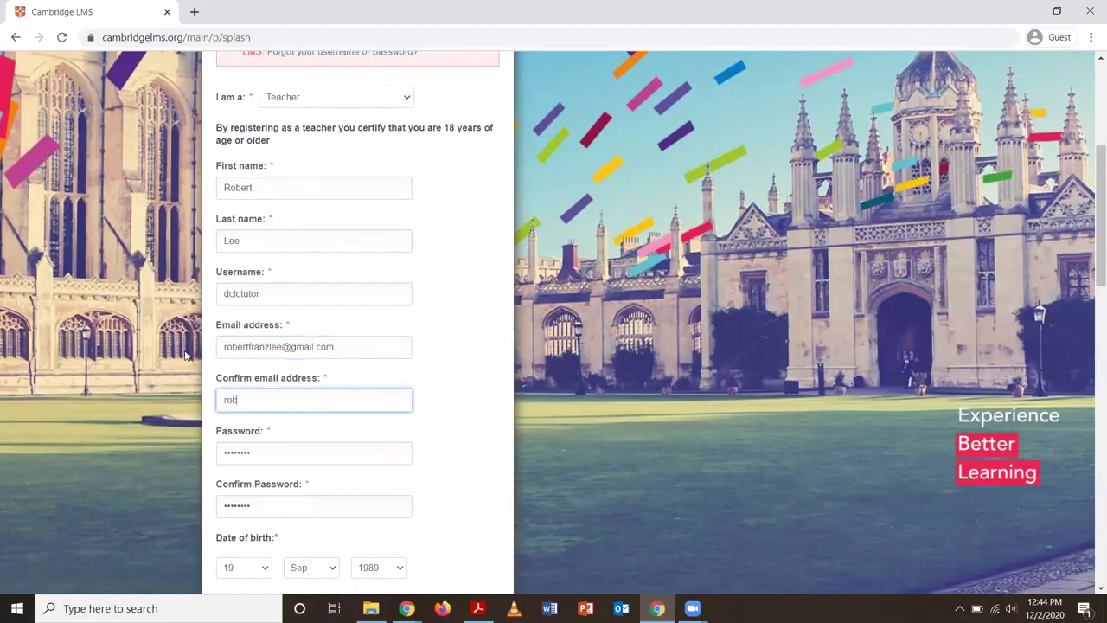
pyautogui.scroll(-3, 185, 355)
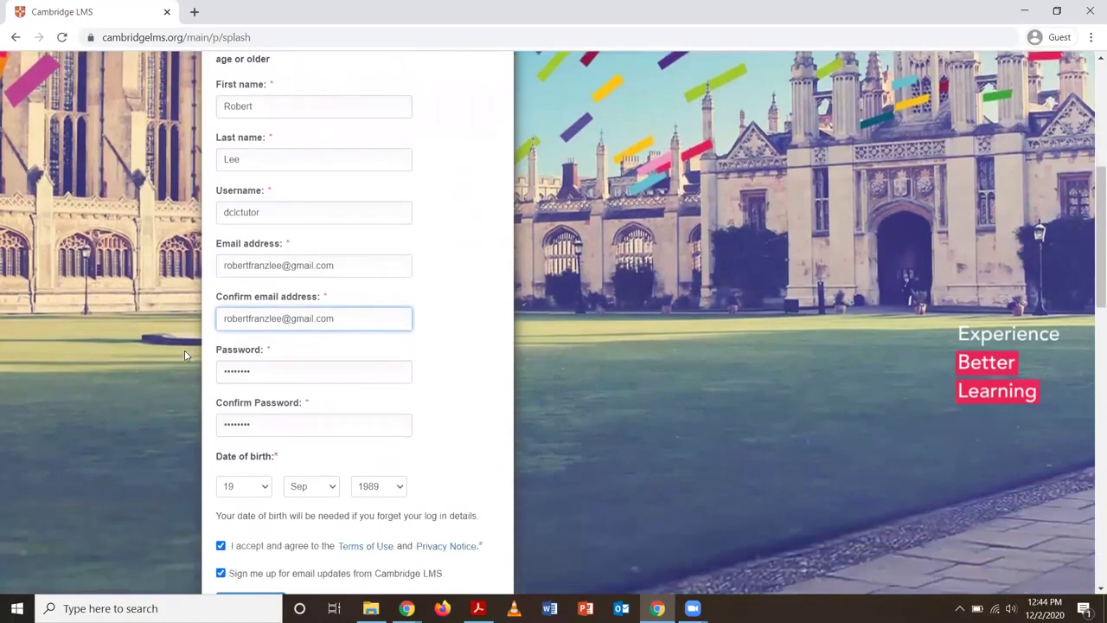
pyautogui.click(242, 474)
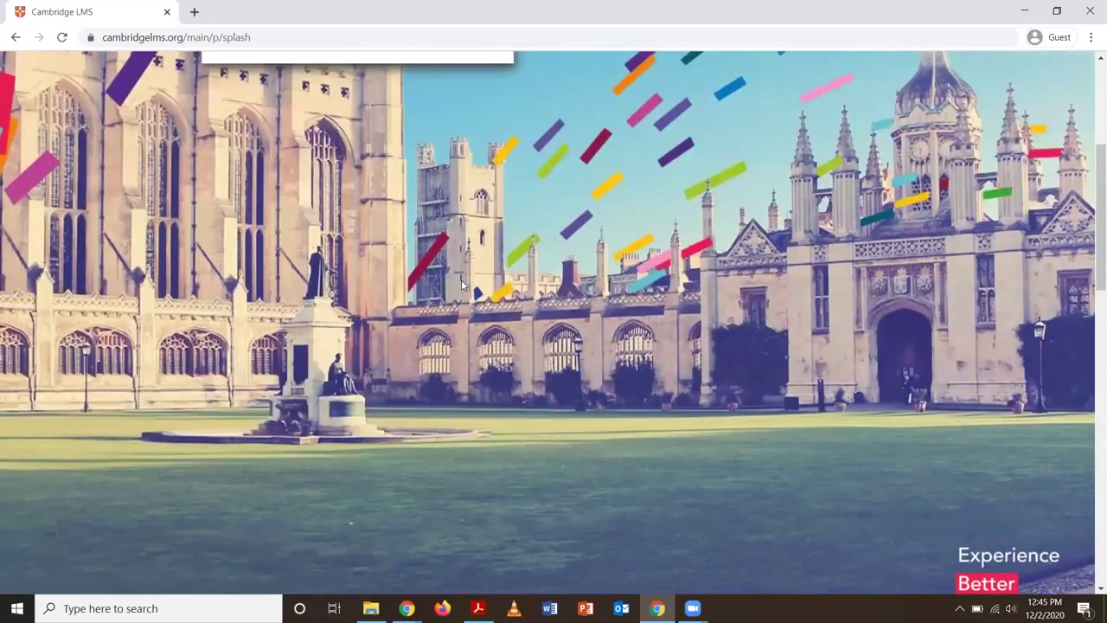
# Read the Verify your email notice and open a new blank browser tab
pyautogui.scroll(1, 395, 254)
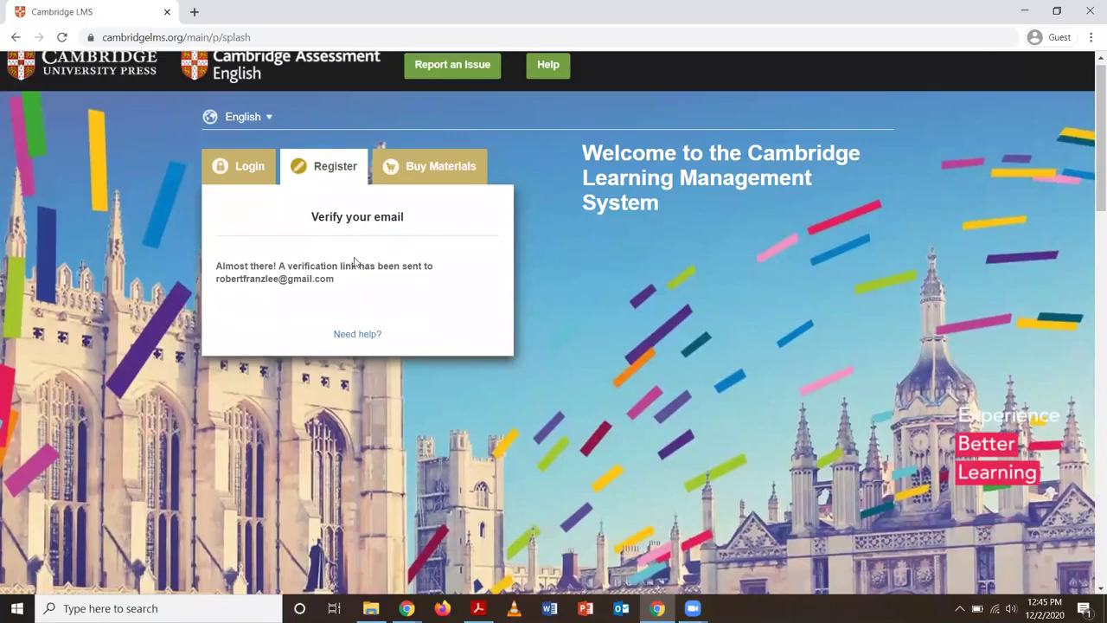
pyautogui.scroll(1, 333, 249)
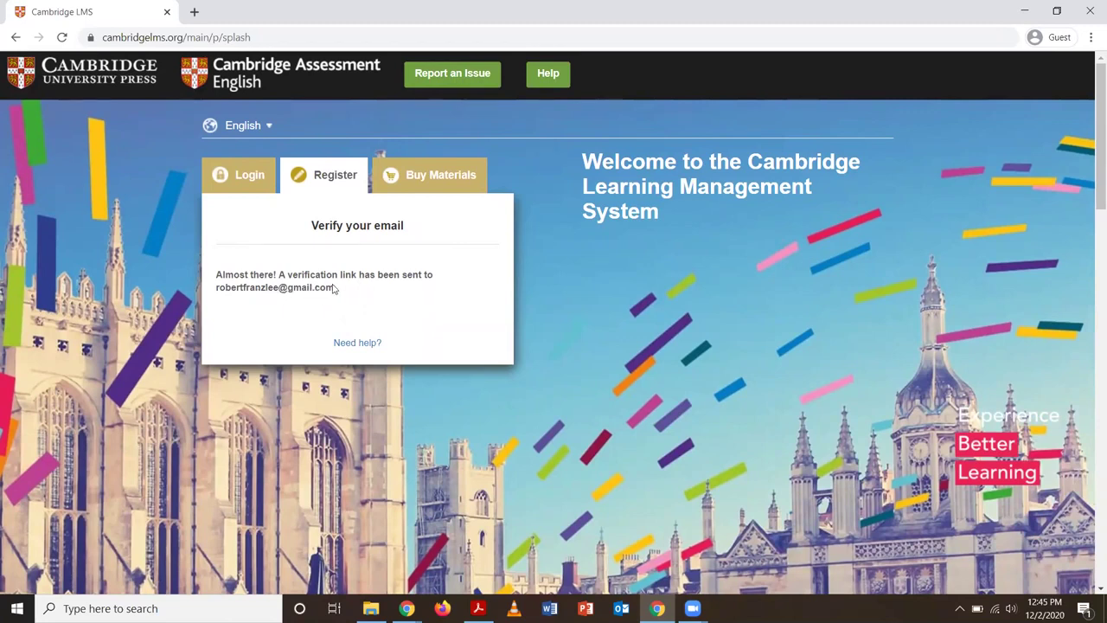
pyautogui.click(195, 13)
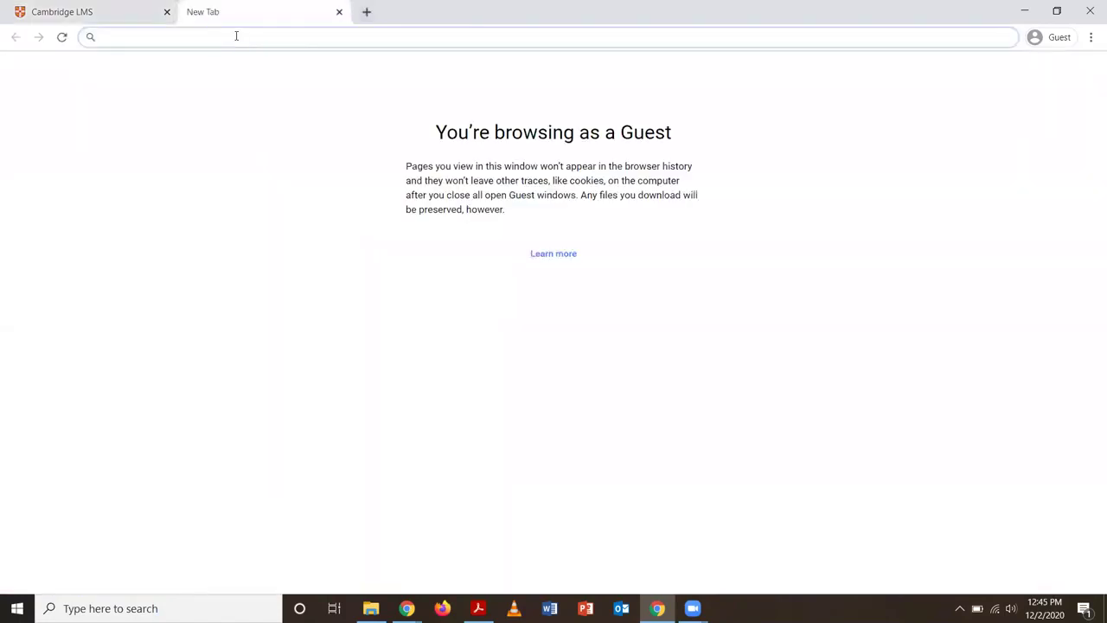
# Go to gmail.com and sign in with the account's email address and password
pyautogui.write('gmail.com')
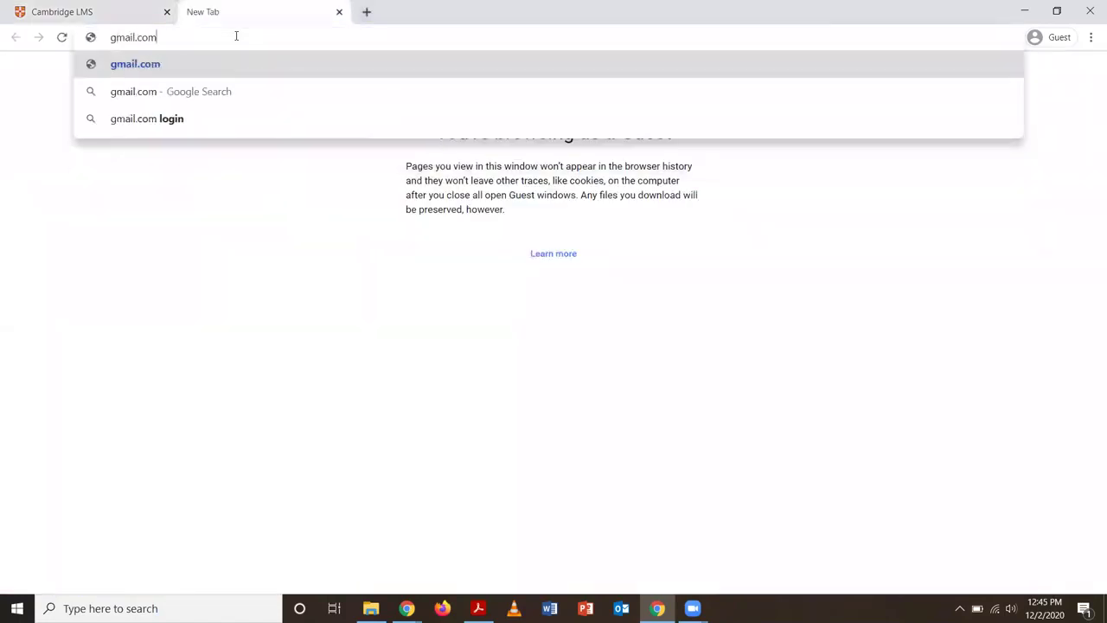
pyautogui.press('Return')
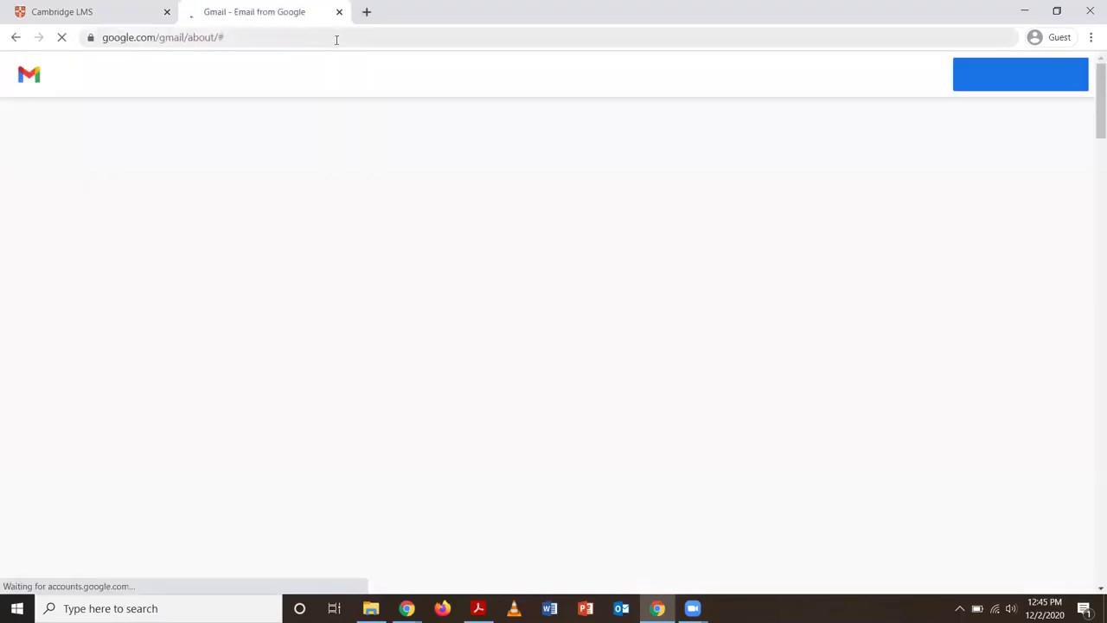
pyautogui.click(907, 81)
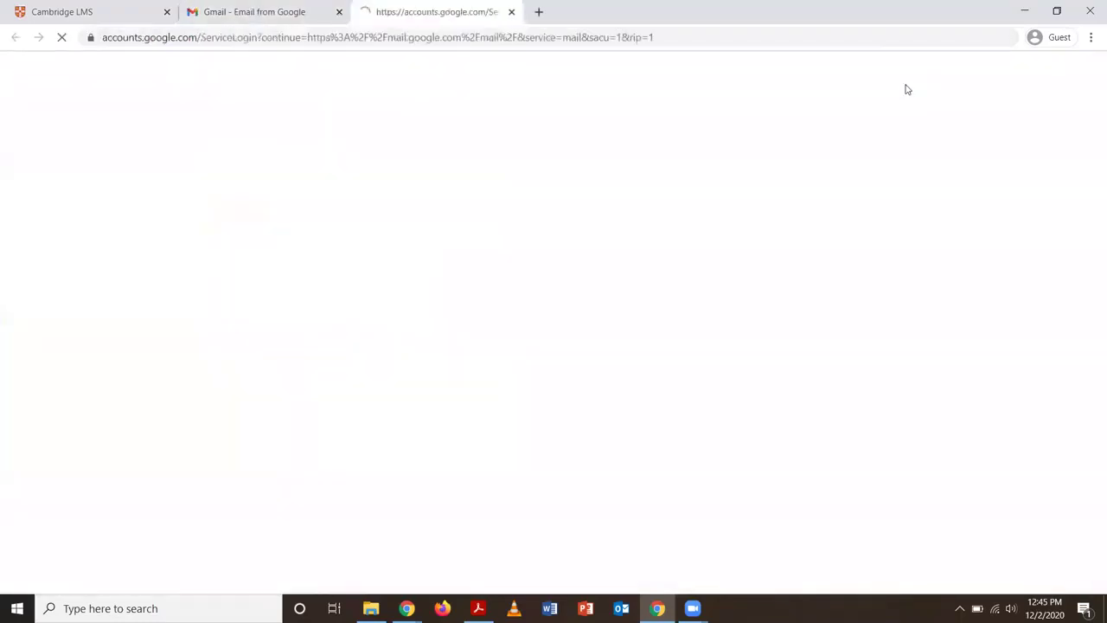
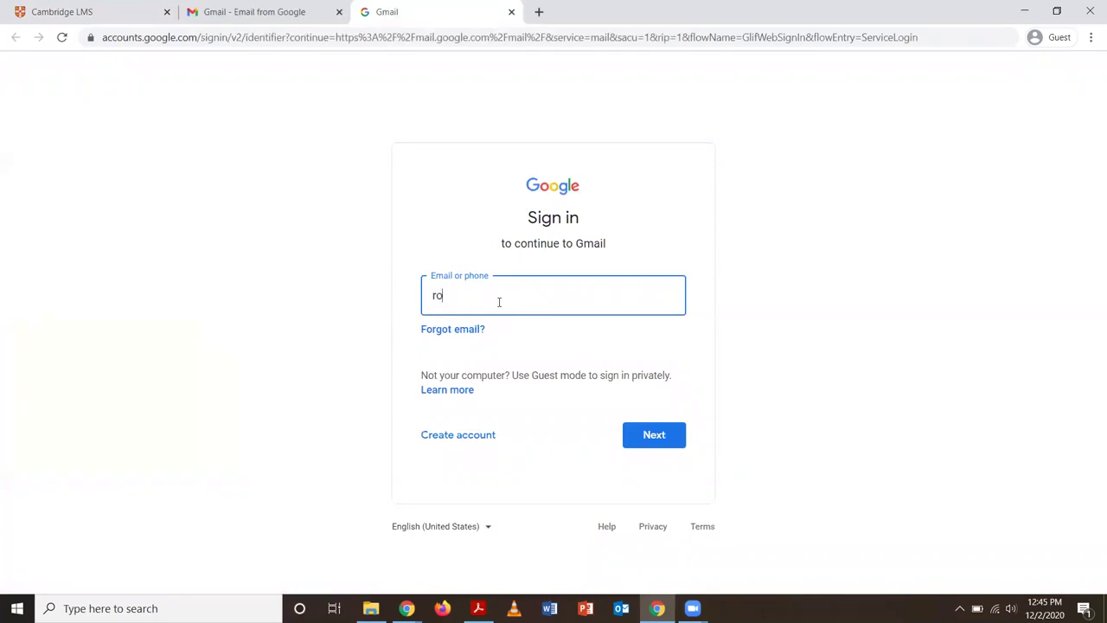
pyautogui.press('Return')
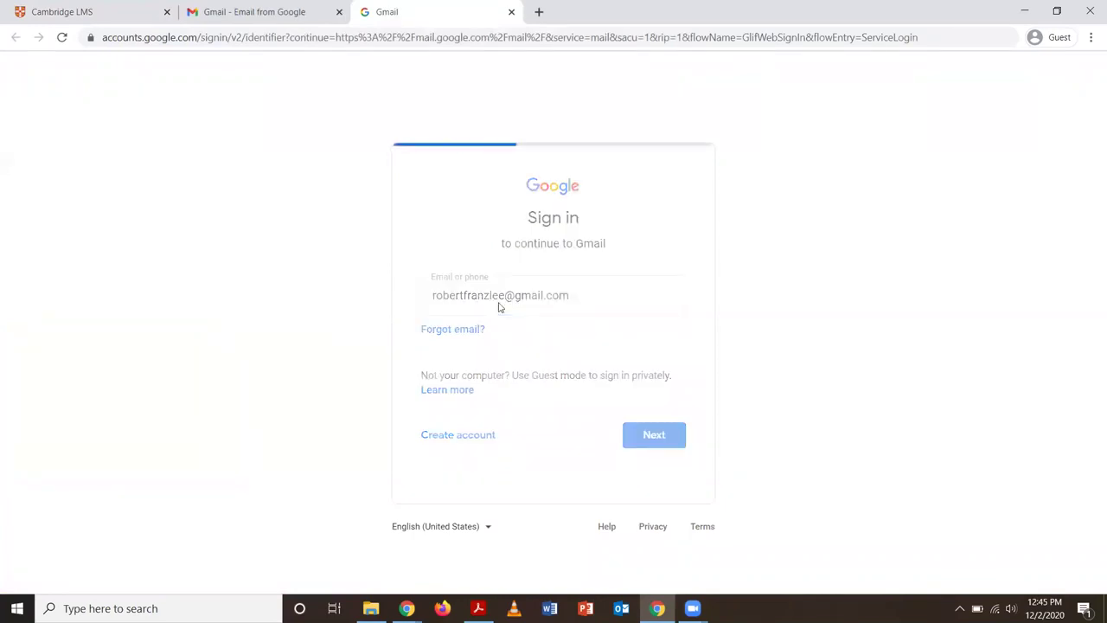
pyautogui.write('••••••••')
pyautogui.press('Return')
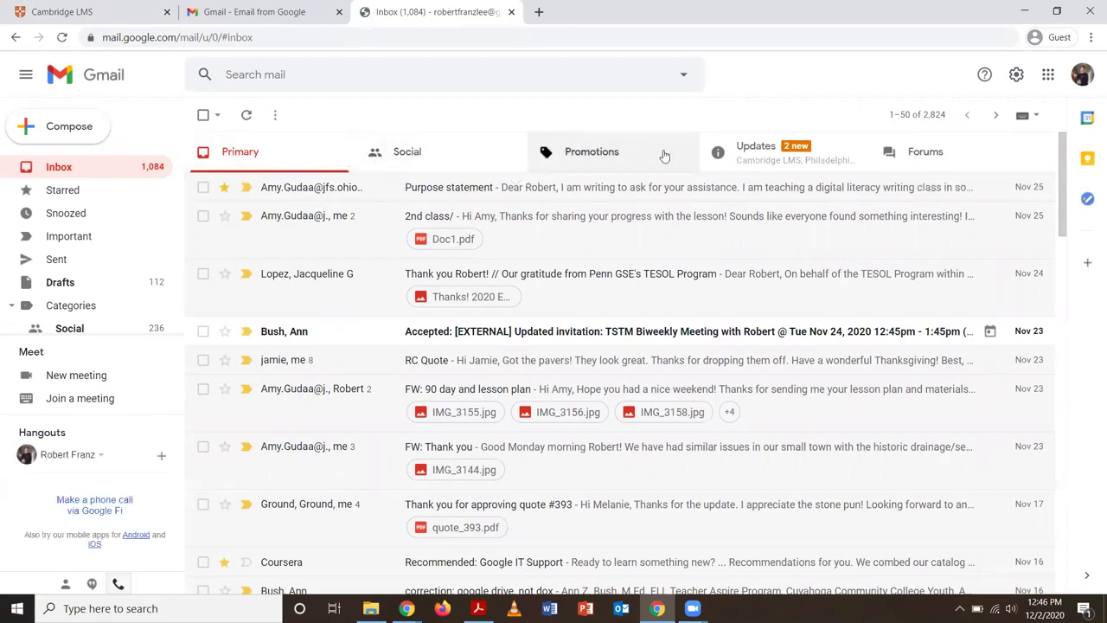
# In Updates, open the Verify your new Cambridge LMS account email and click Verify my account
pyautogui.click(755, 158)
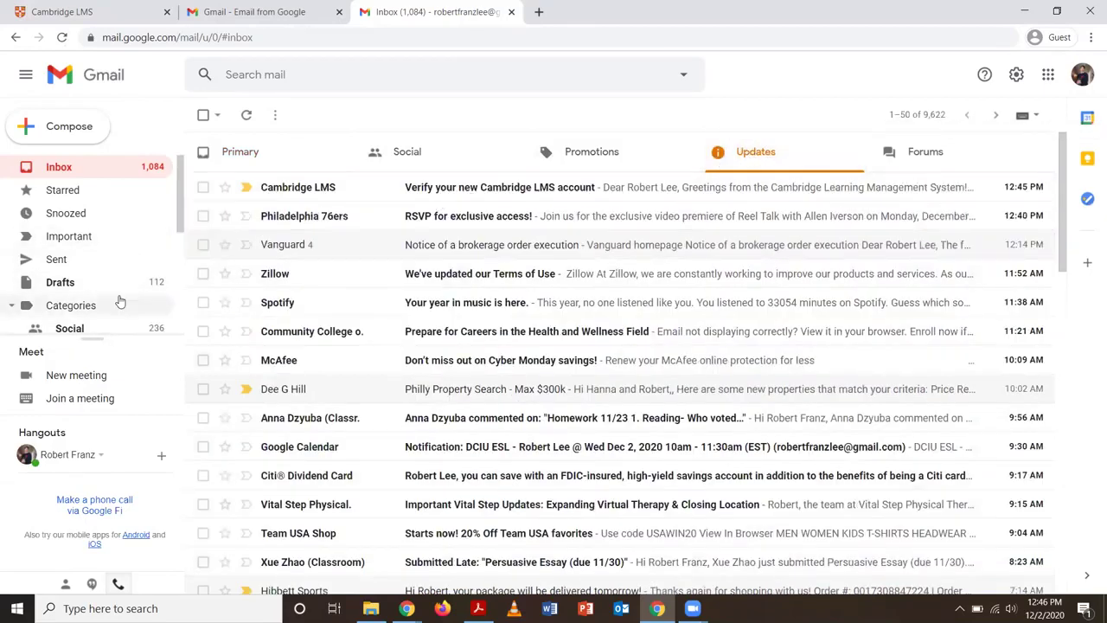
pyautogui.click(458, 188)
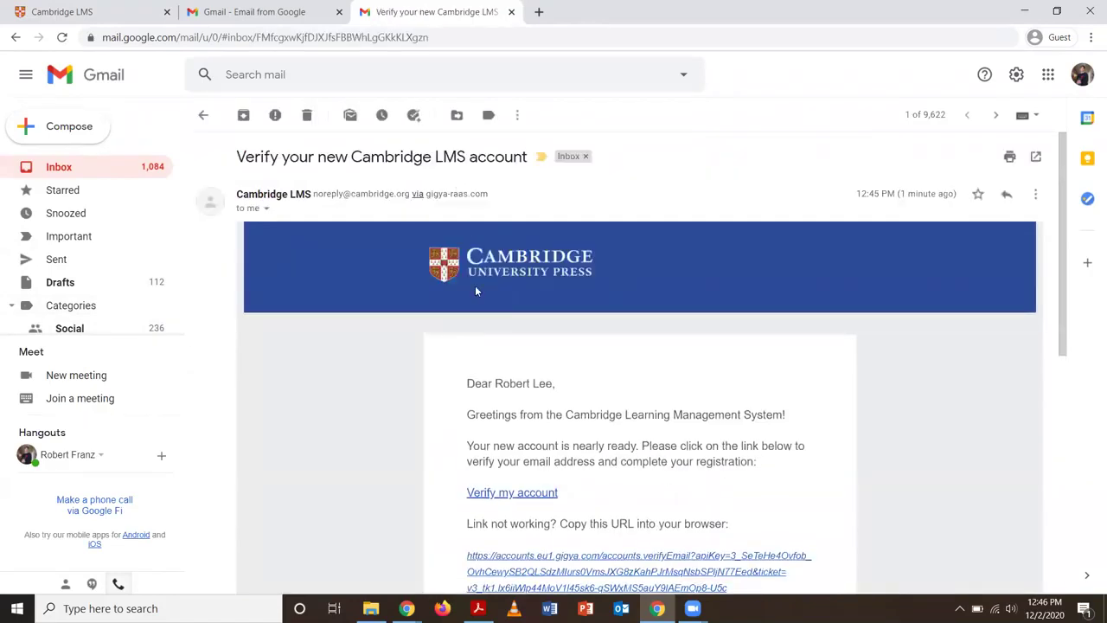
pyautogui.scroll(-2, 478, 349)
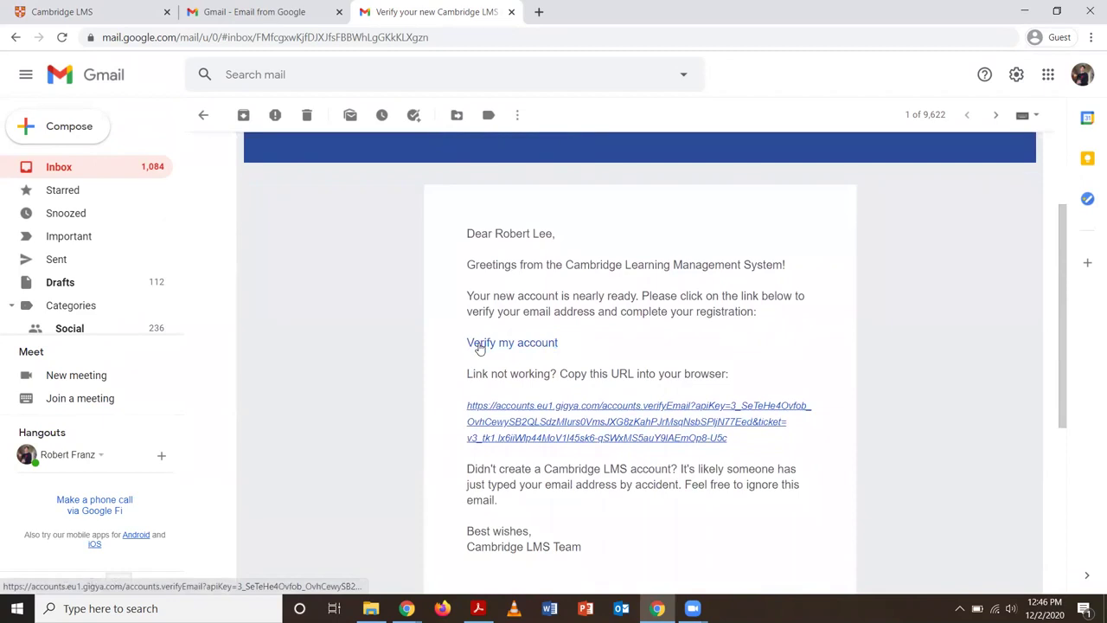
pyautogui.click(537, 344)
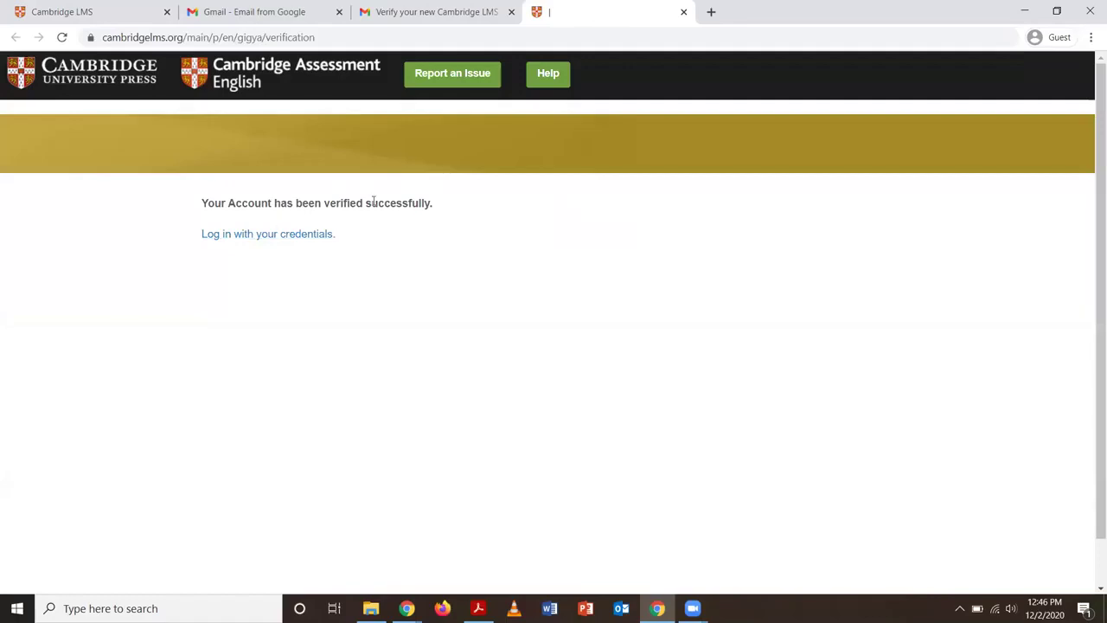
# Bring up the Cambridge LMS username and password login form
pyautogui.click(304, 243)
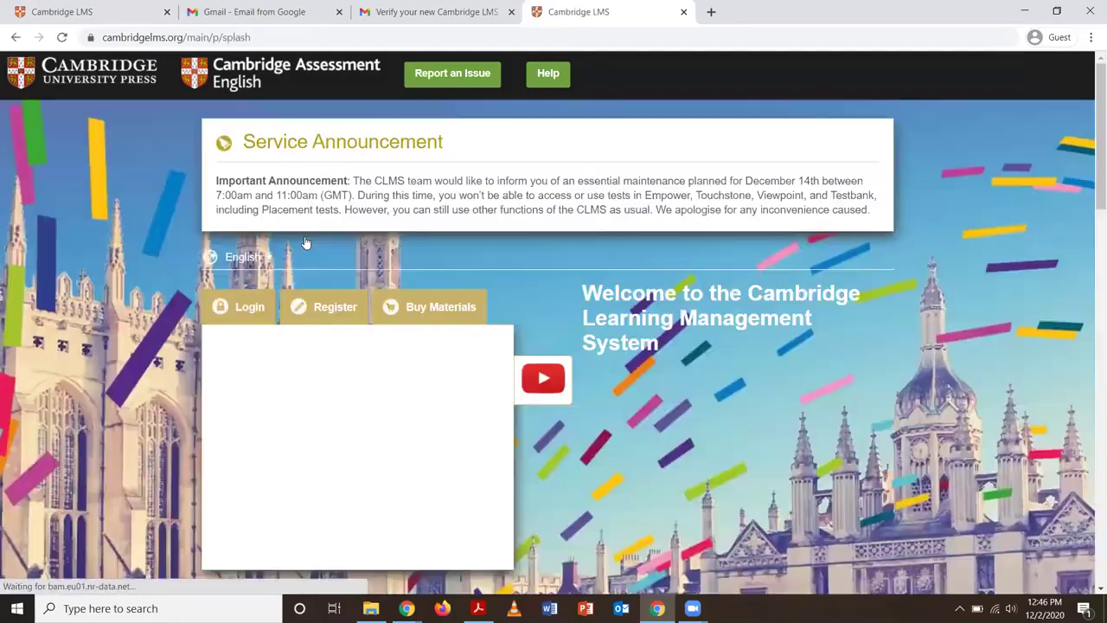
pyautogui.click(322, 296)
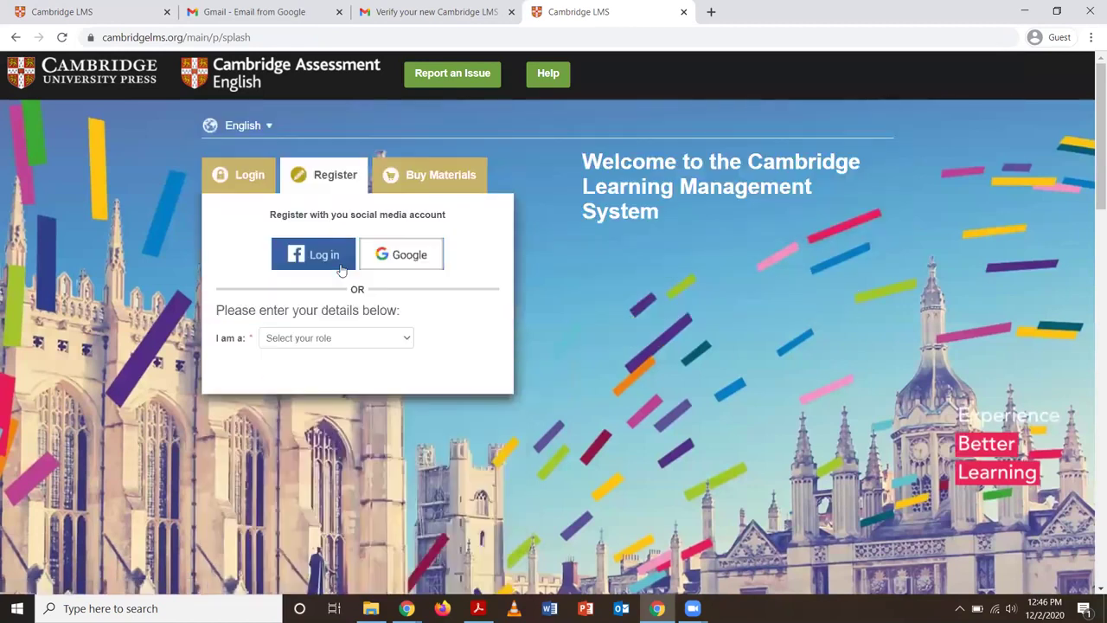
pyautogui.click(246, 178)
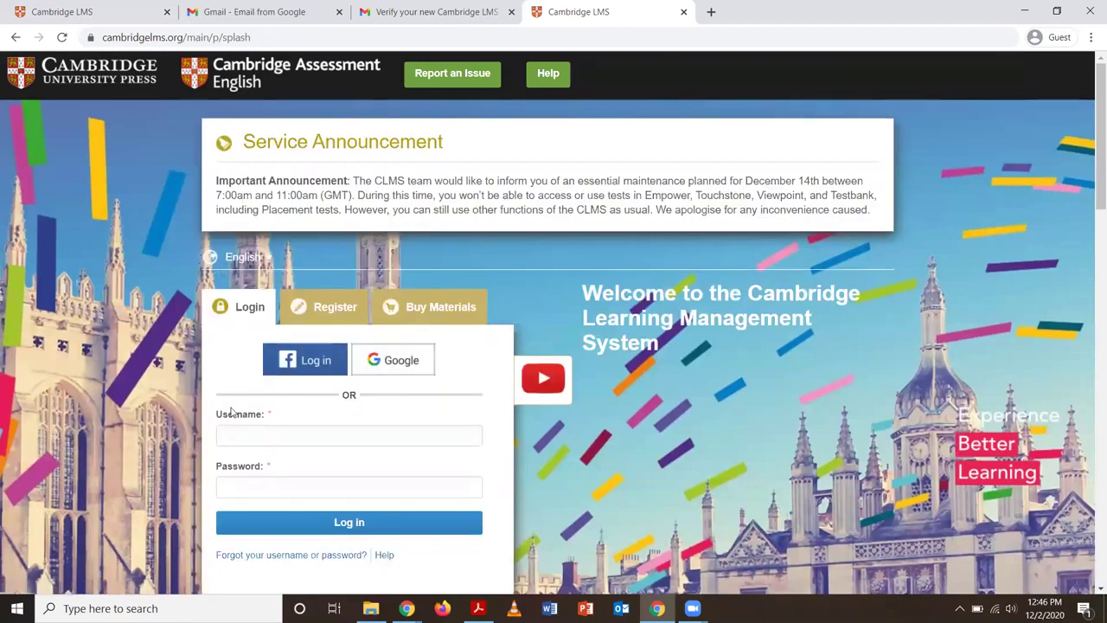
# Log in with the teacher's username and password
pyautogui.click(246, 429)
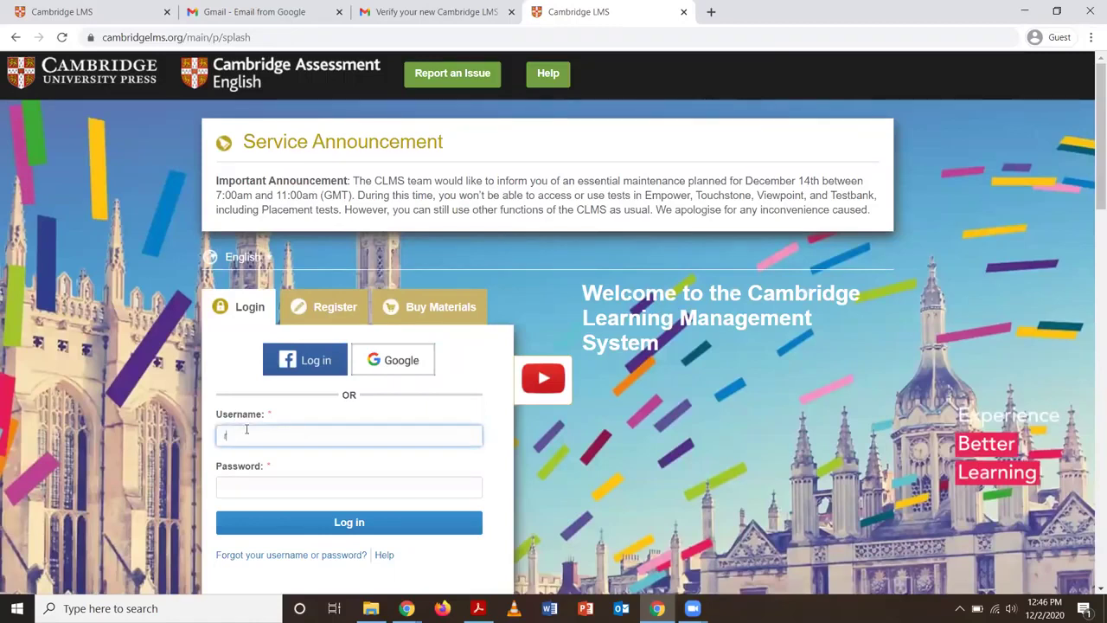
pyautogui.write('dclctuto')
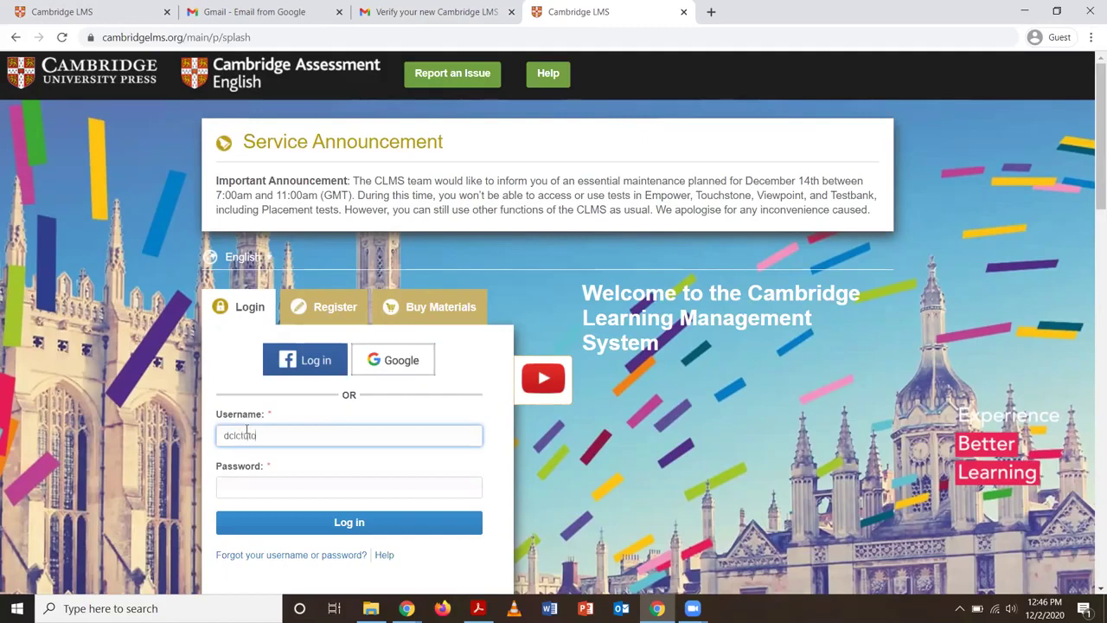
pyautogui.write('r')
pyautogui.click(287, 482)
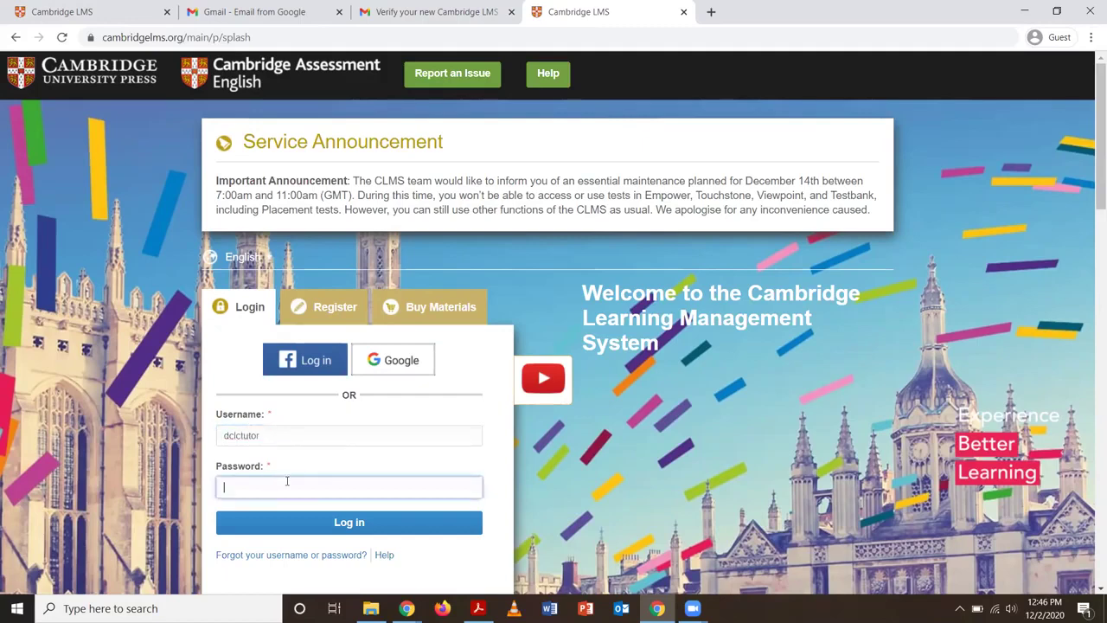
pyautogui.write('•••••••')
pyautogui.click(354, 524)
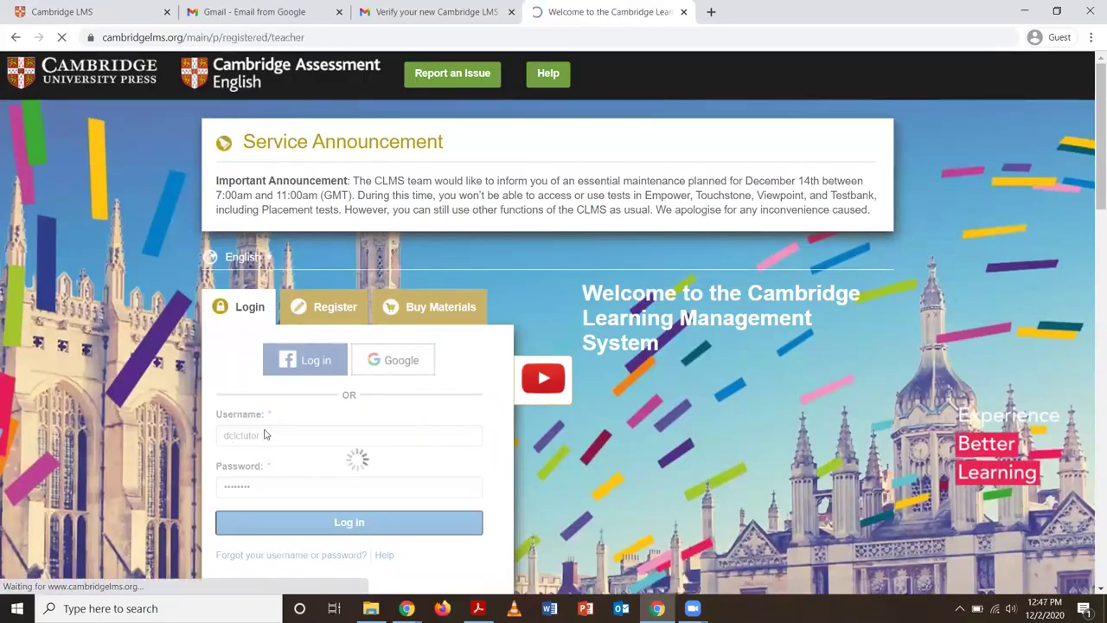
# Scroll the welcome page and choose Continue as Individual Teacher
pyautogui.scroll(-2, 264, 444)
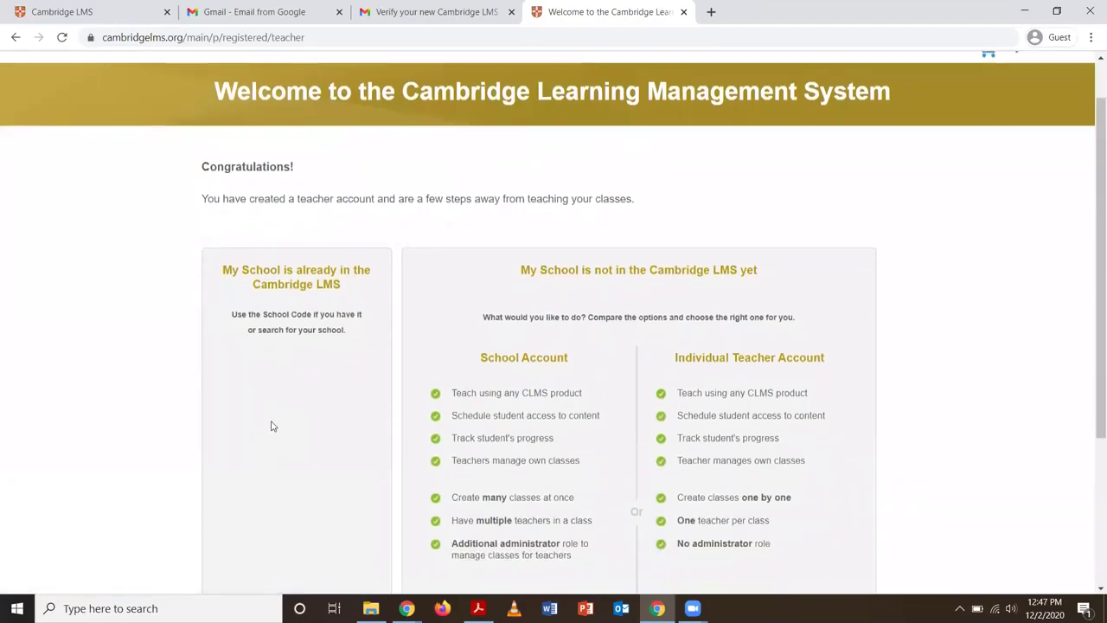
pyautogui.scroll(-2, 271, 425)
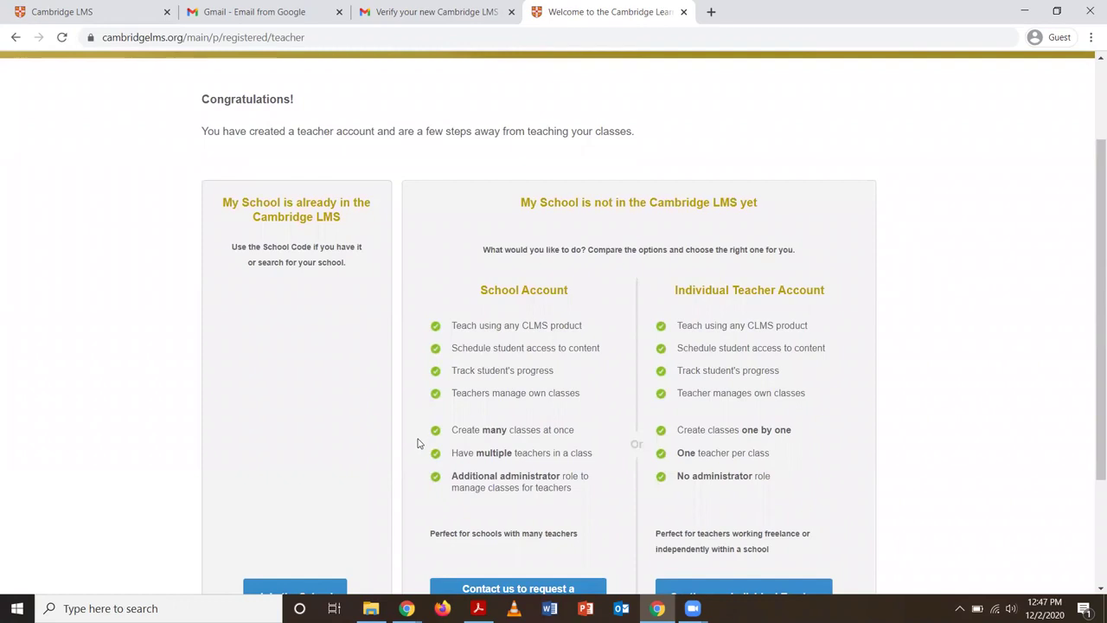
pyautogui.scroll(-1, 417, 443)
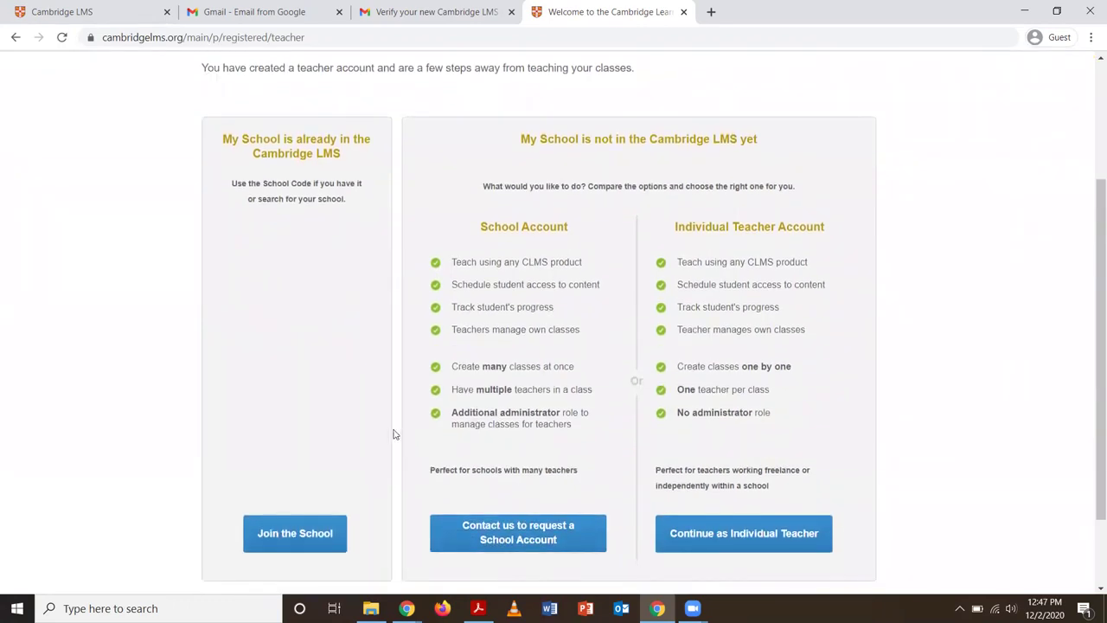
pyautogui.scroll(-1, 394, 434)
pyautogui.scroll(-1, 394, 435)
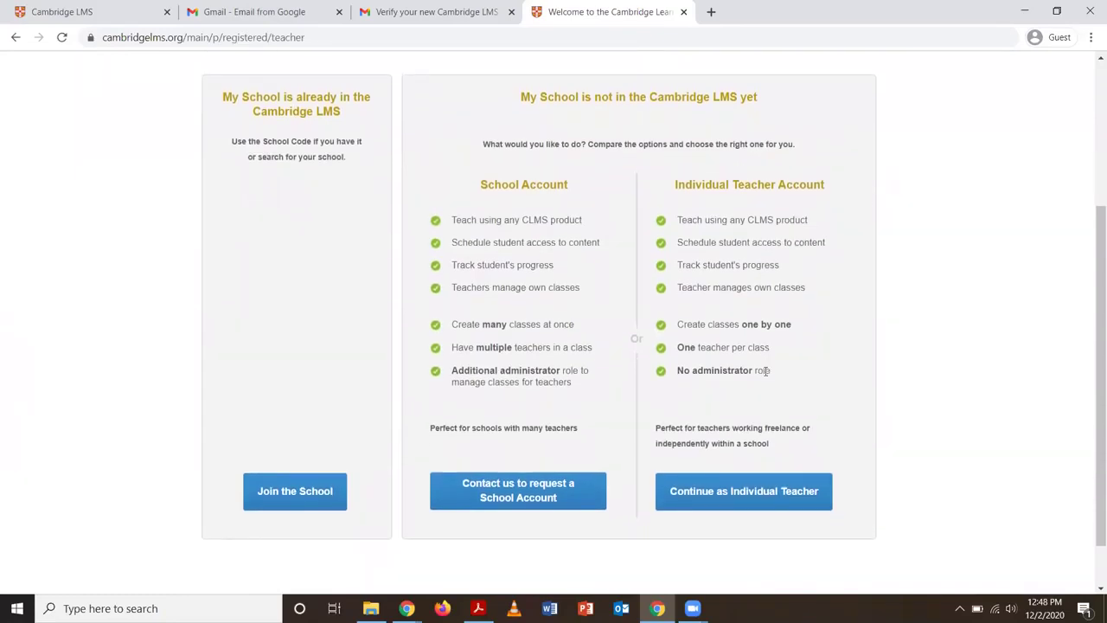
pyautogui.scroll(-1, 750, 440)
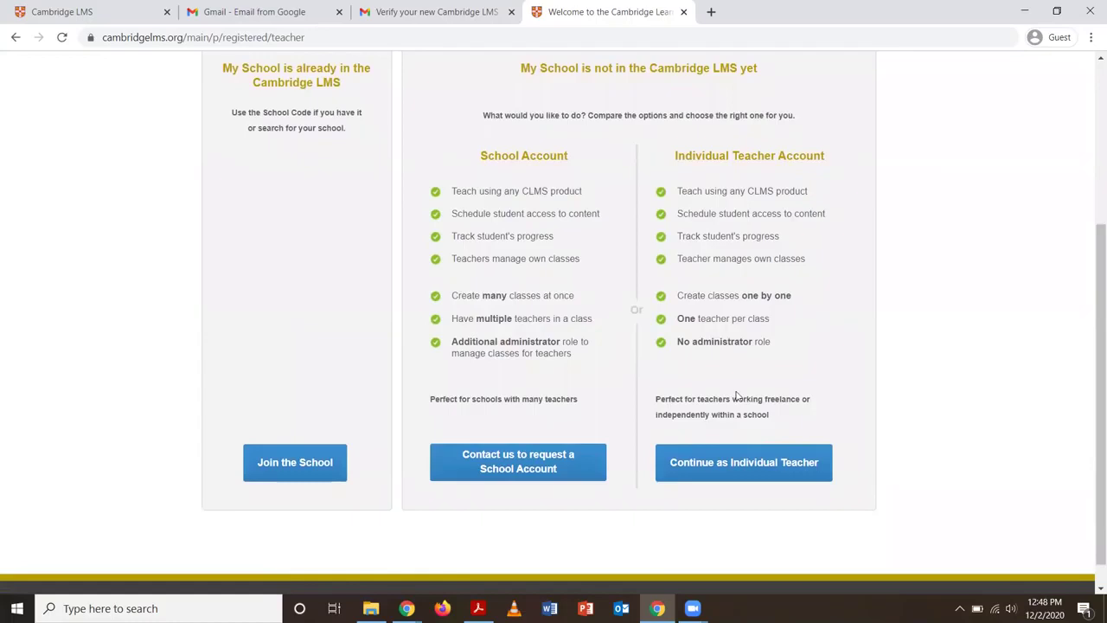
pyautogui.scroll(1, 737, 396)
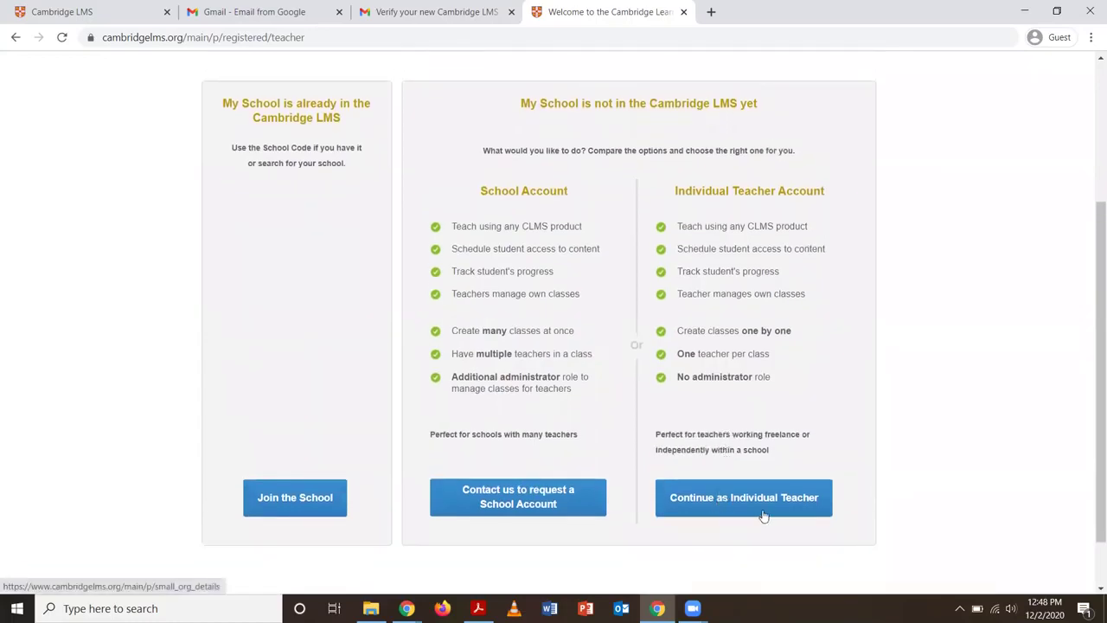
pyautogui.click(764, 516)
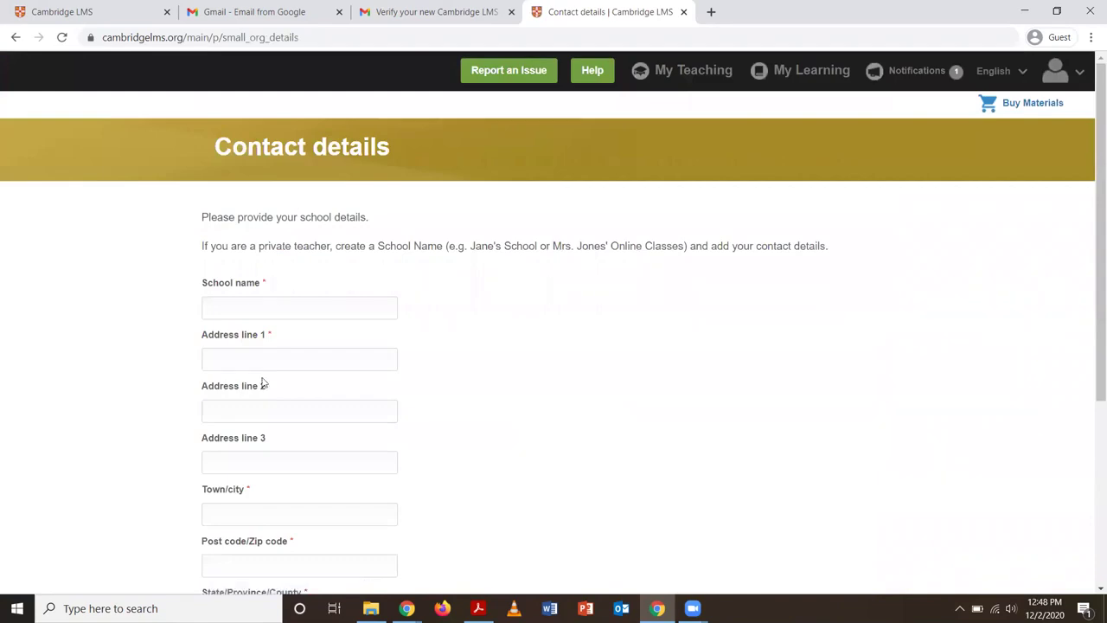
# Enter the school's name and the street address in Address line 1
pyautogui.scroll(-1, 264, 384)
pyautogui.click(285, 257)
pyautogui.scroll(-1, 420, 291)
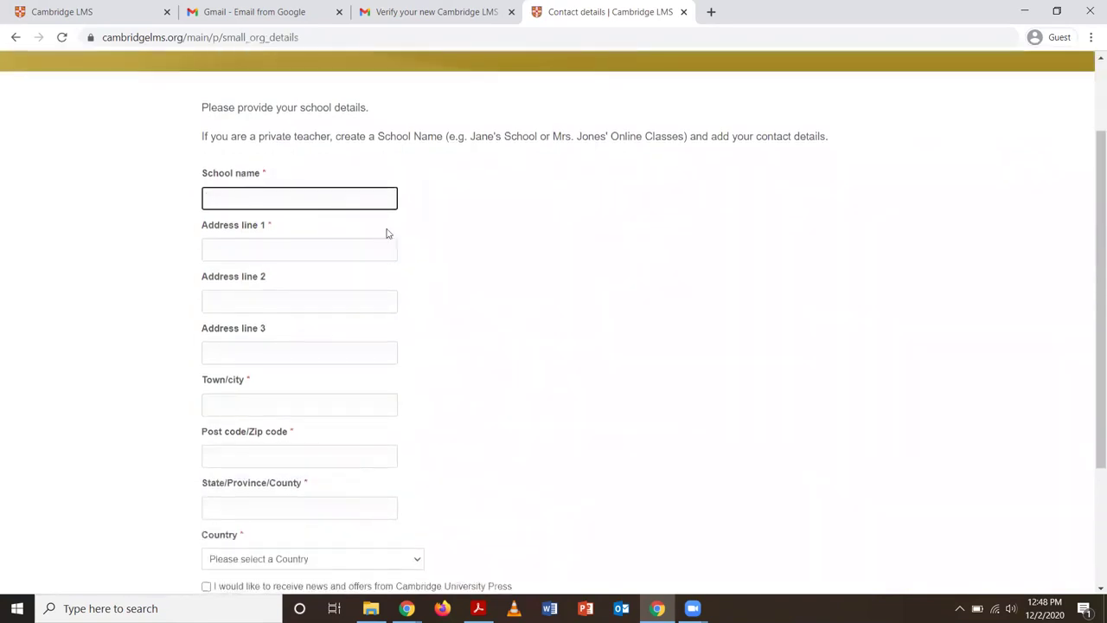
pyautogui.scroll(-1, 365, 204)
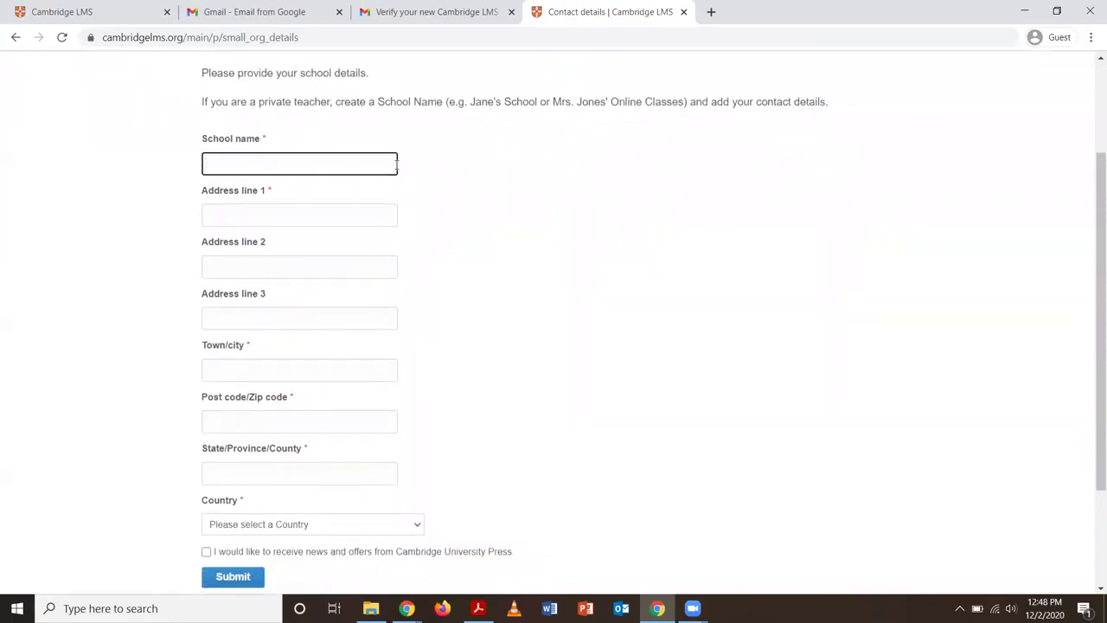
pyautogui.write("Robert's Class")
pyautogui.click(293, 213)
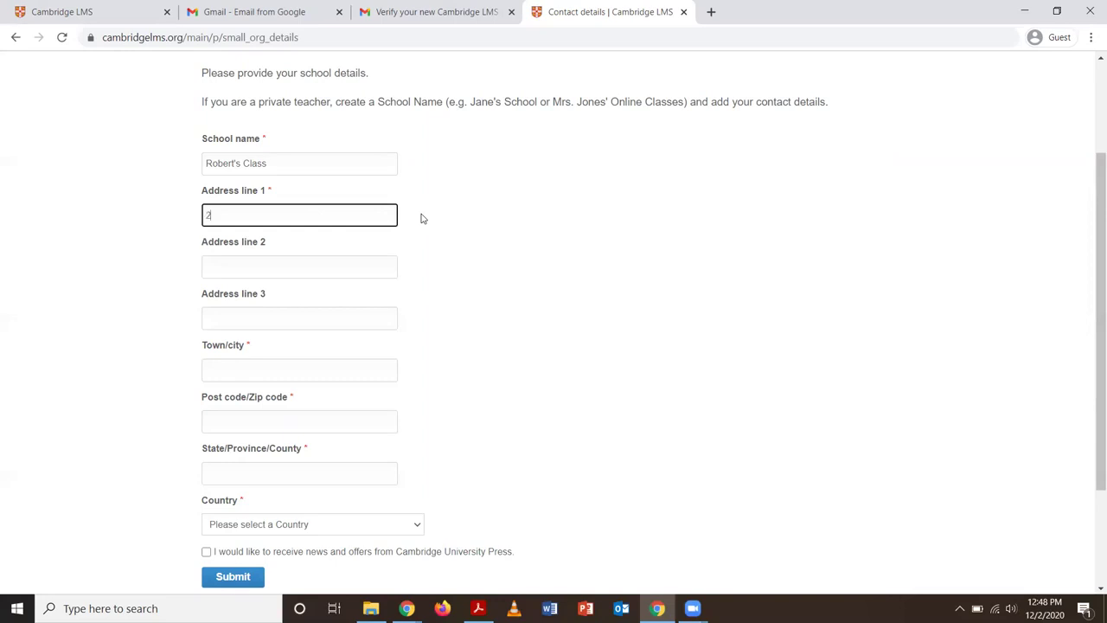
# Fill in the school's town/city, zip code and state
pyautogui.click(278, 365)
pyautogui.write('Upper Darby')
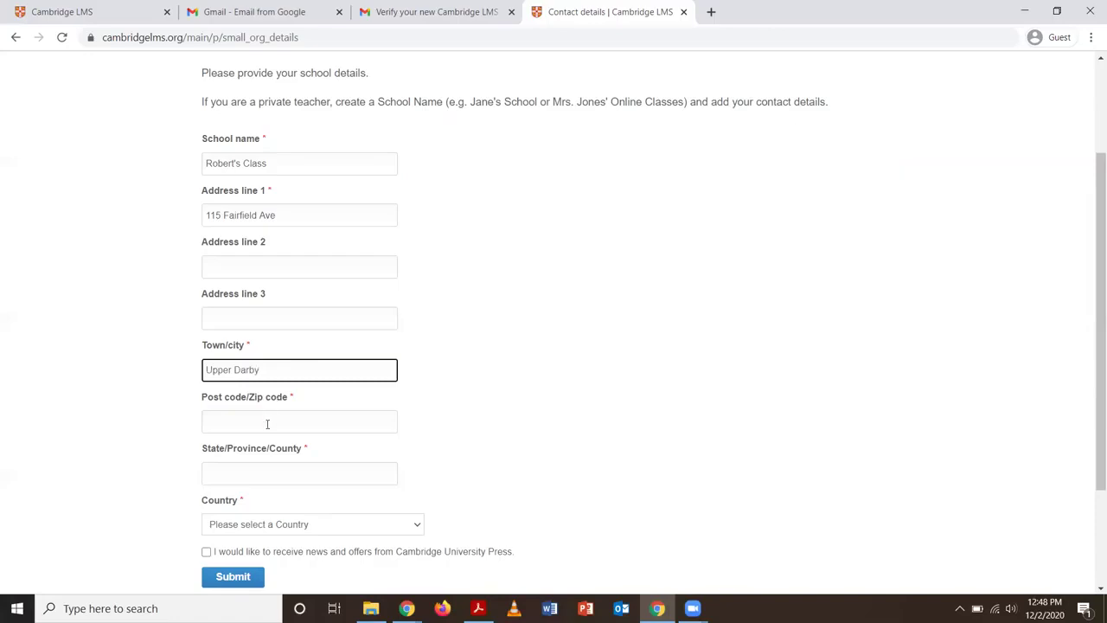
pyautogui.click(267, 423)
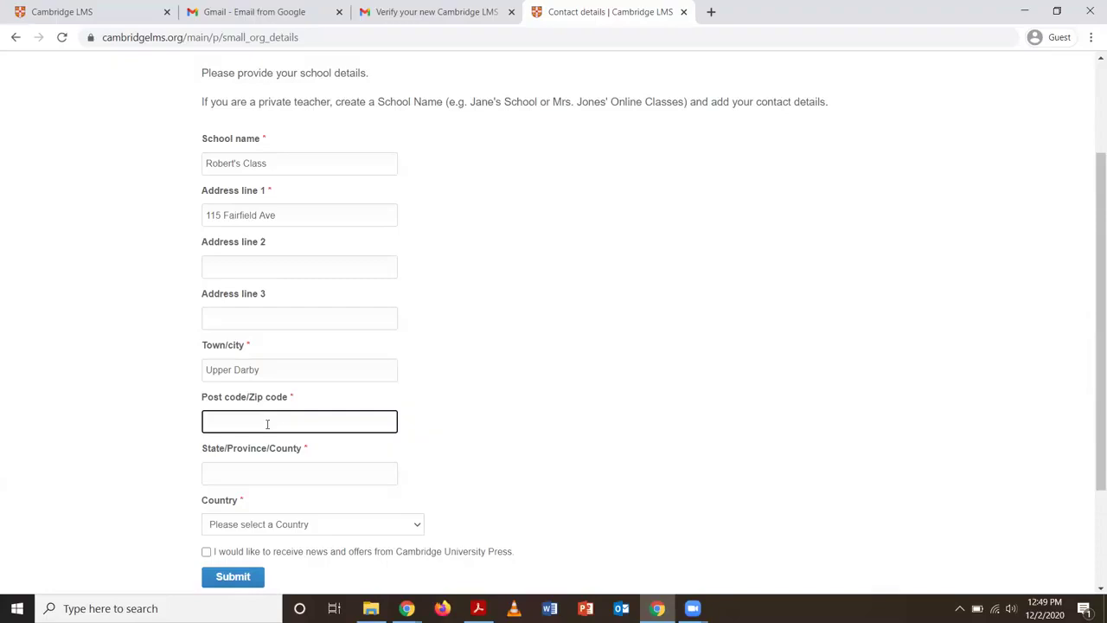
pyautogui.write('19082')
pyautogui.scroll(-1, 244, 442)
pyautogui.click(263, 437)
pyautogui.write('PA')
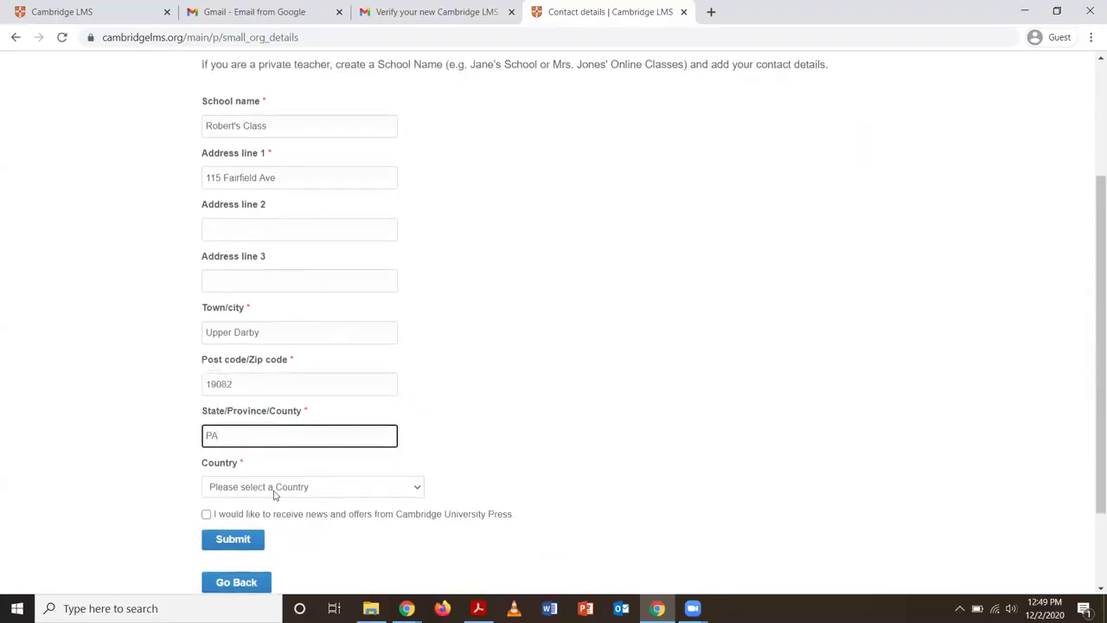
# Choose United States of America as the country and submit the contact details
pyautogui.click(274, 490)
pyautogui.press('u')
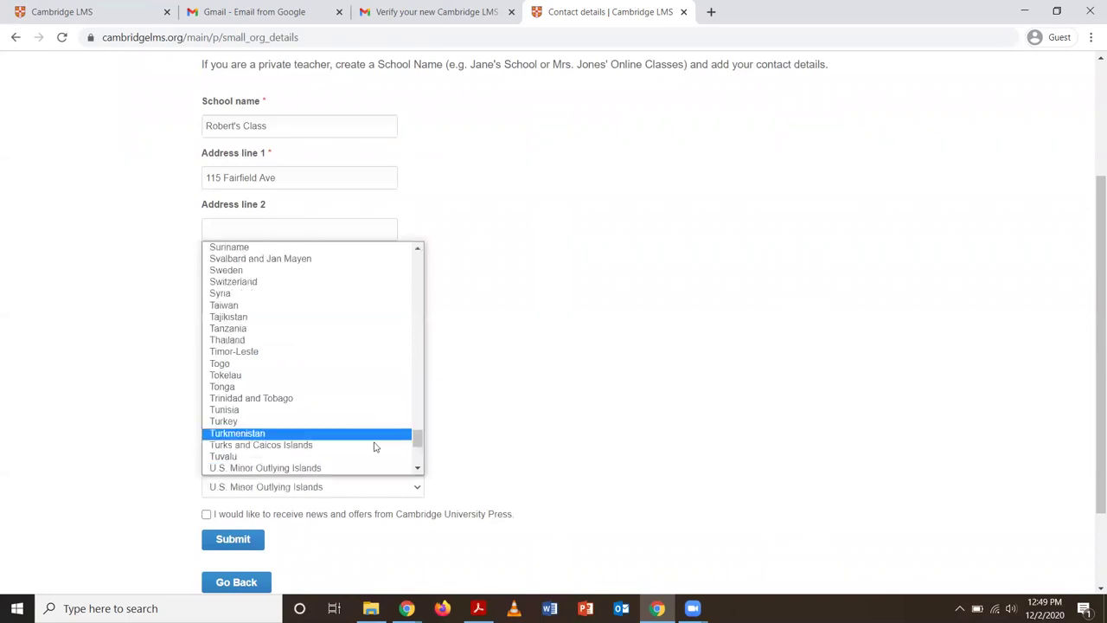
pyautogui.click(418, 468)
pyautogui.click(418, 468)
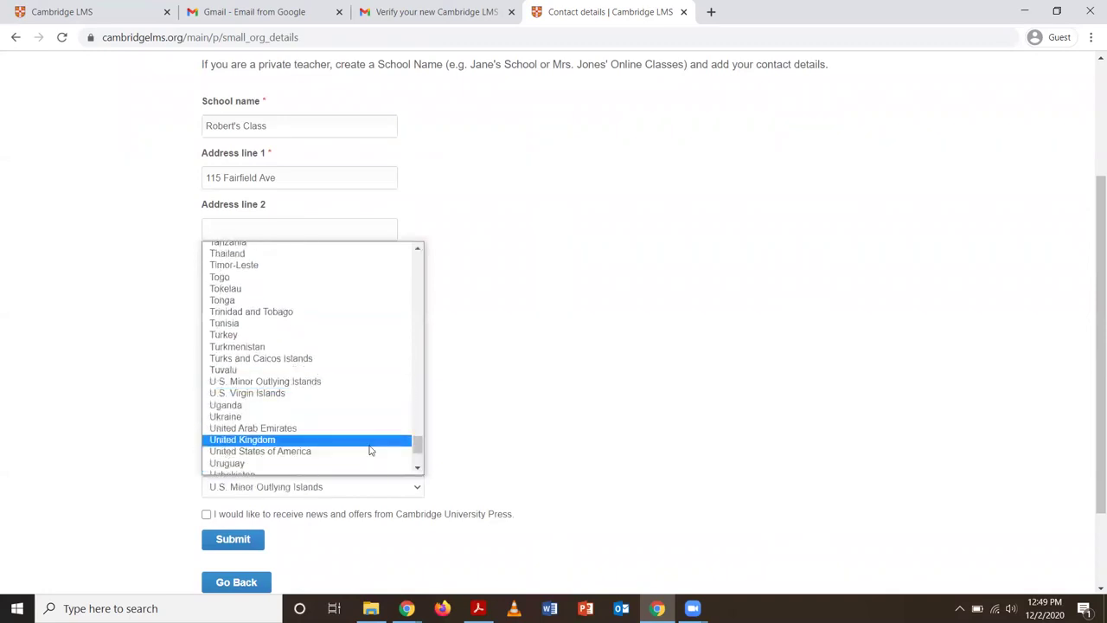
pyautogui.click(371, 459)
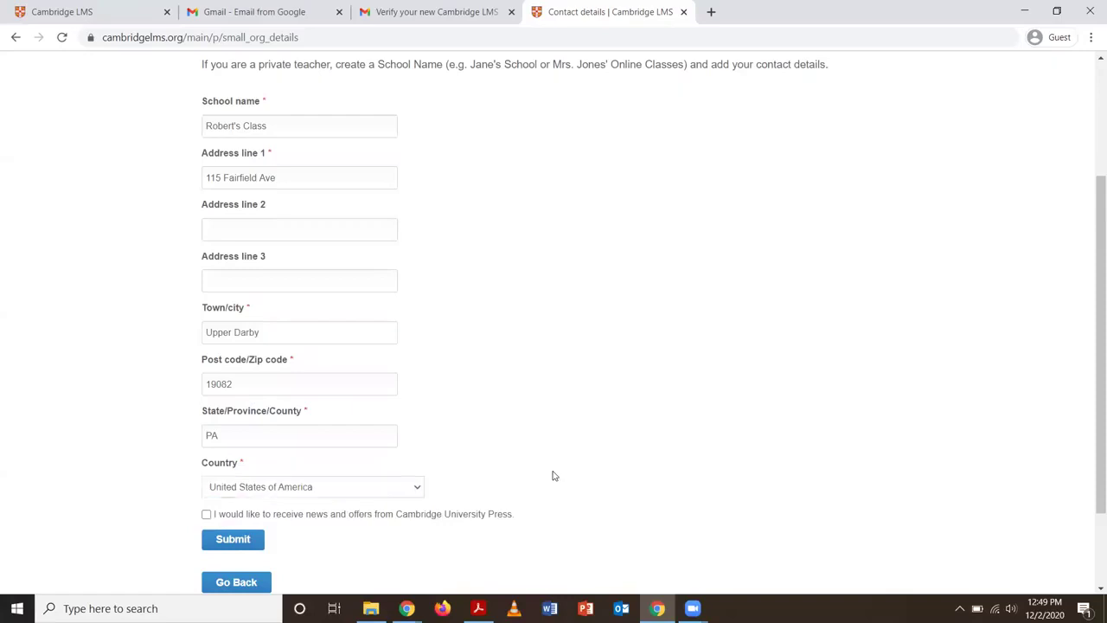
pyautogui.scroll(-2, 551, 475)
pyautogui.click(244, 443)
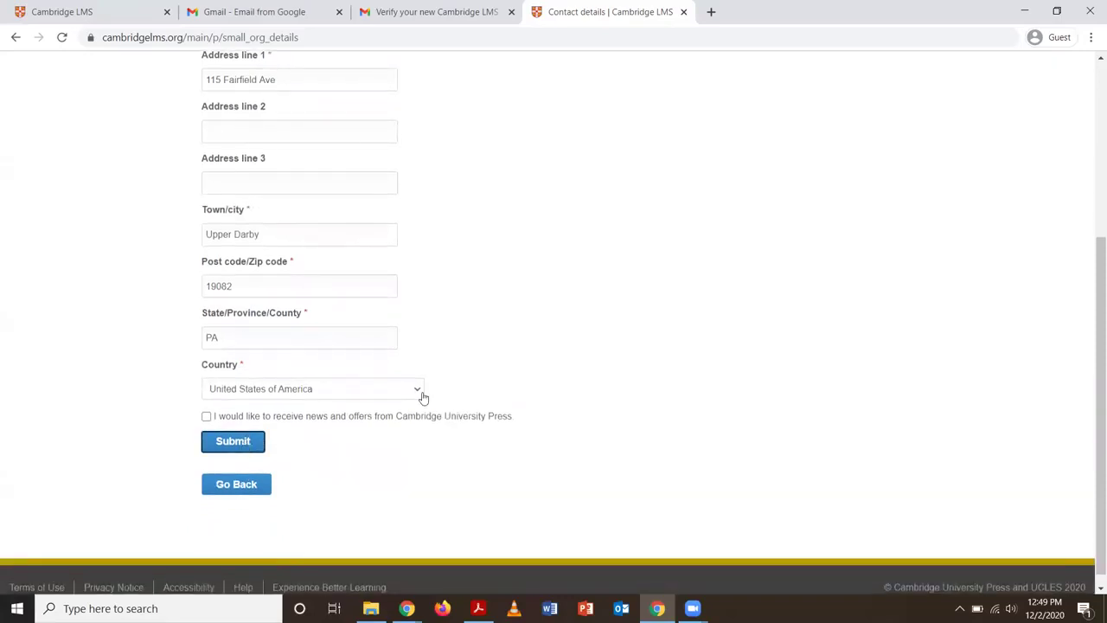
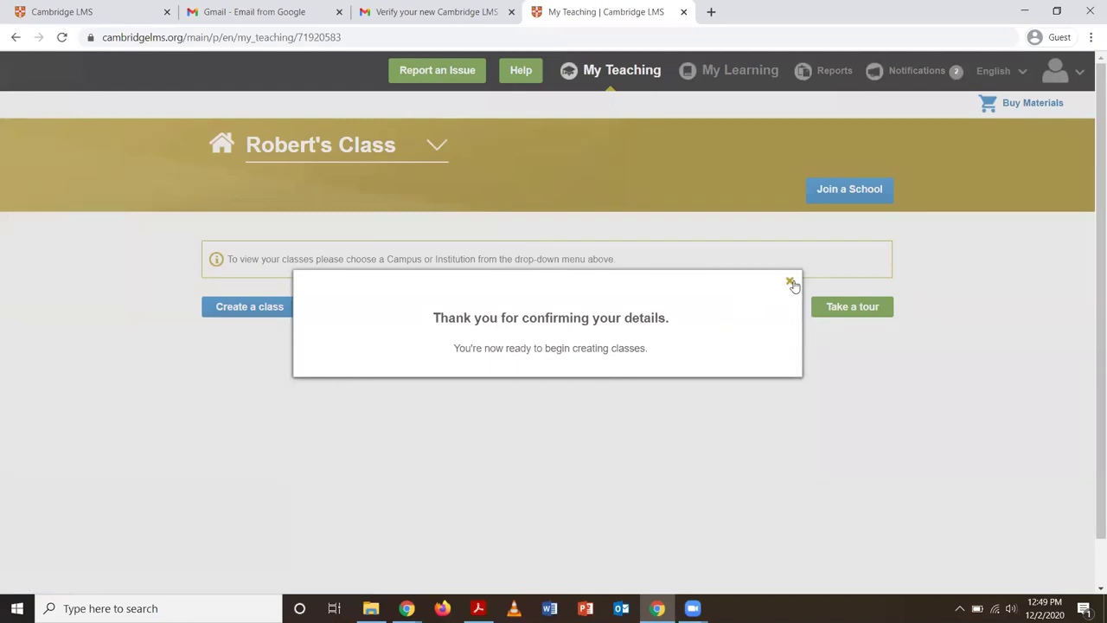
# Dismiss the confirmation message and start a new class named 'Robert's Class'
pyautogui.click(790, 282)
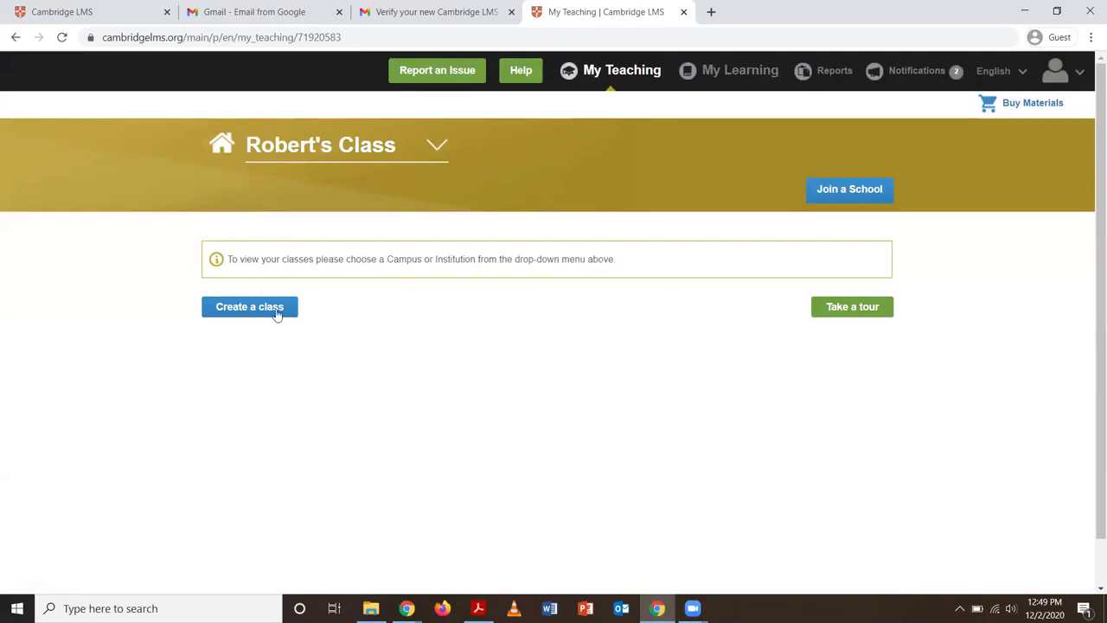
pyautogui.click(264, 313)
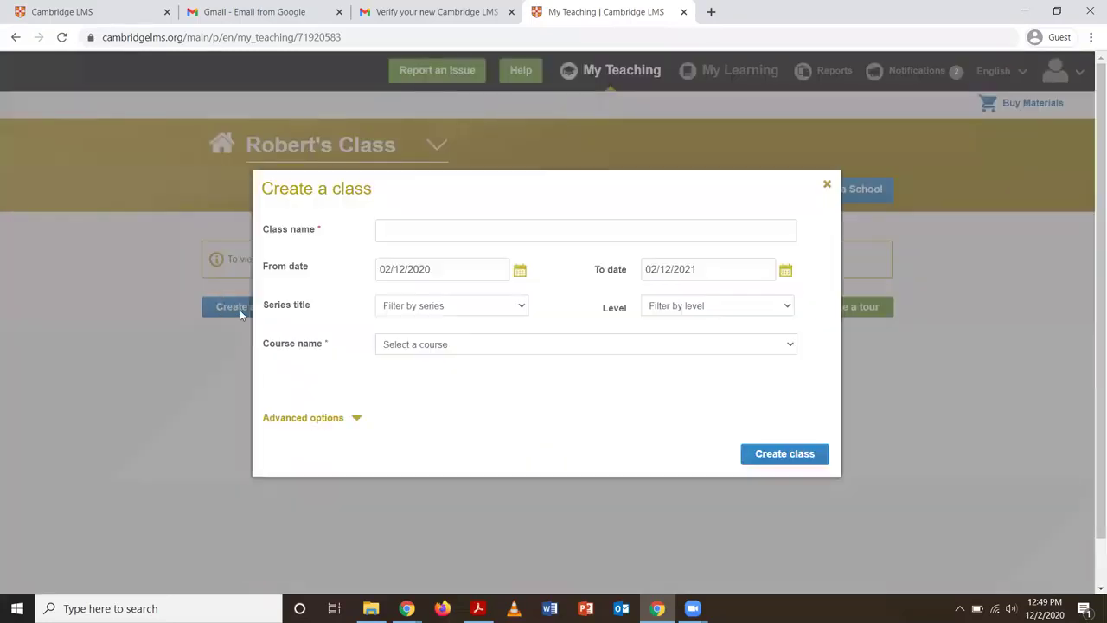
pyautogui.click(432, 231)
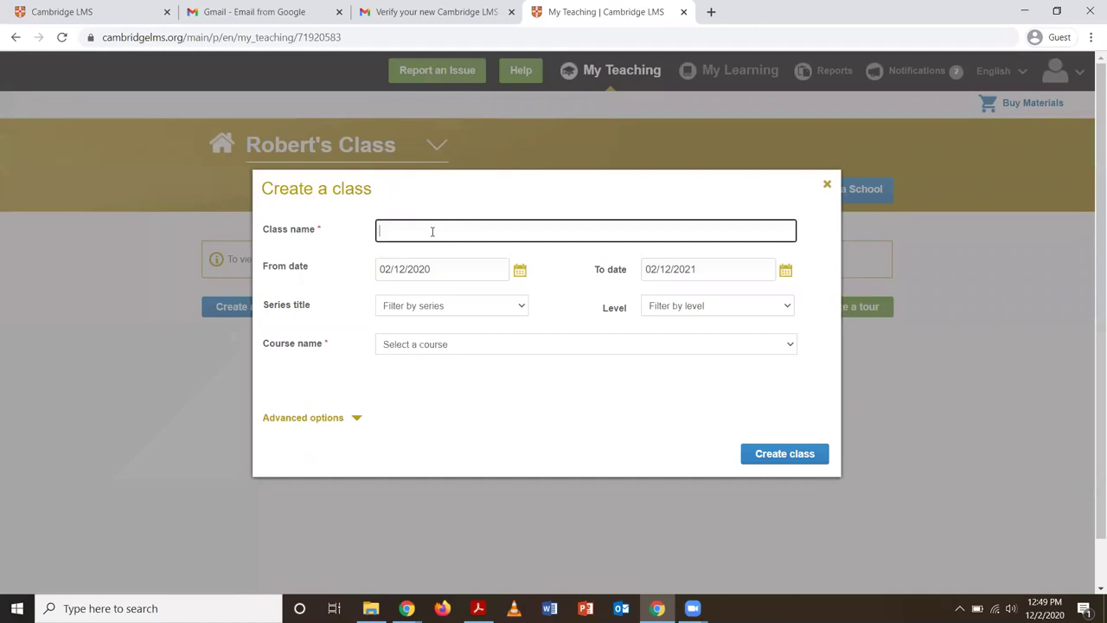
pyautogui.write("Robert's Class")
# Choose Ventures 3rd Edition Online Workbook 1 as the course and create the class
pyautogui.click(651, 344)
pyautogui.scroll(-5, 624, 421)
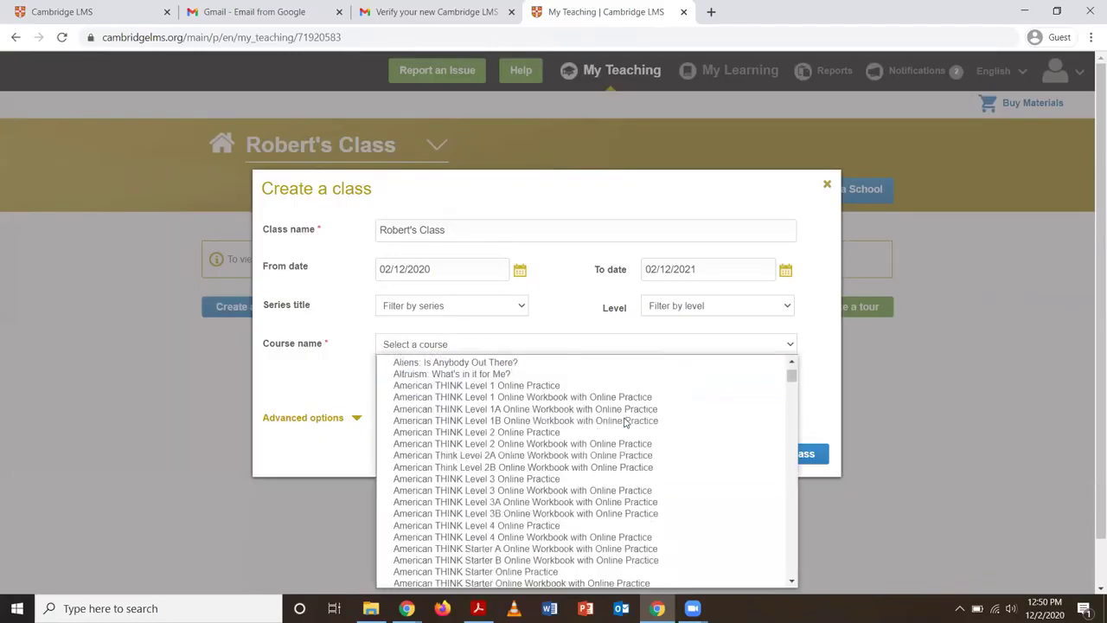
pyautogui.scroll(-8, 603, 470)
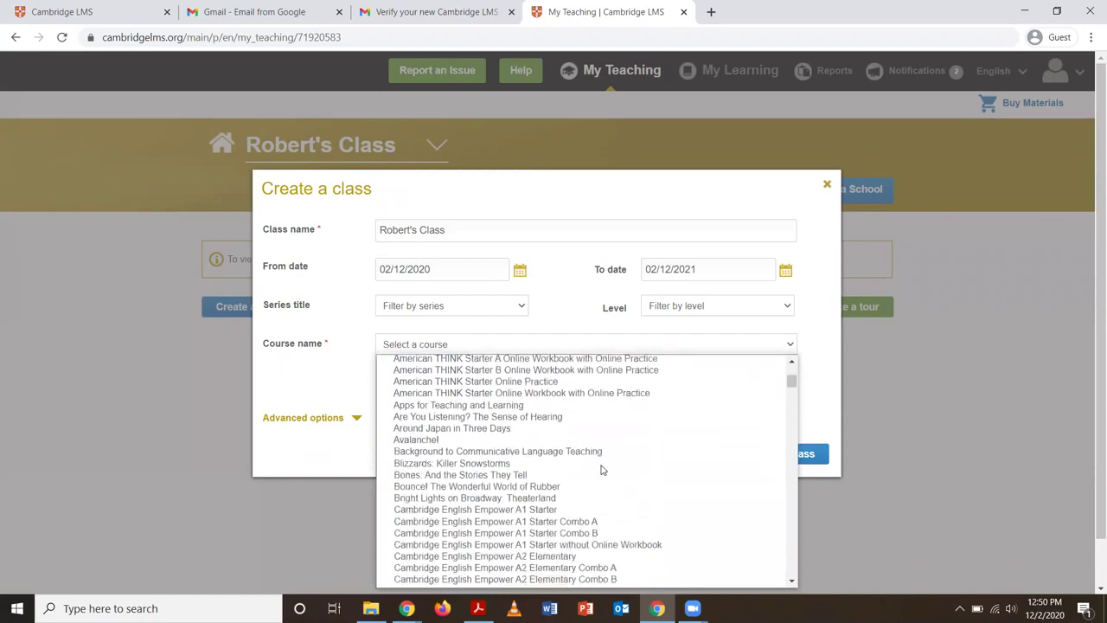
pyautogui.scroll(-8, 603, 470)
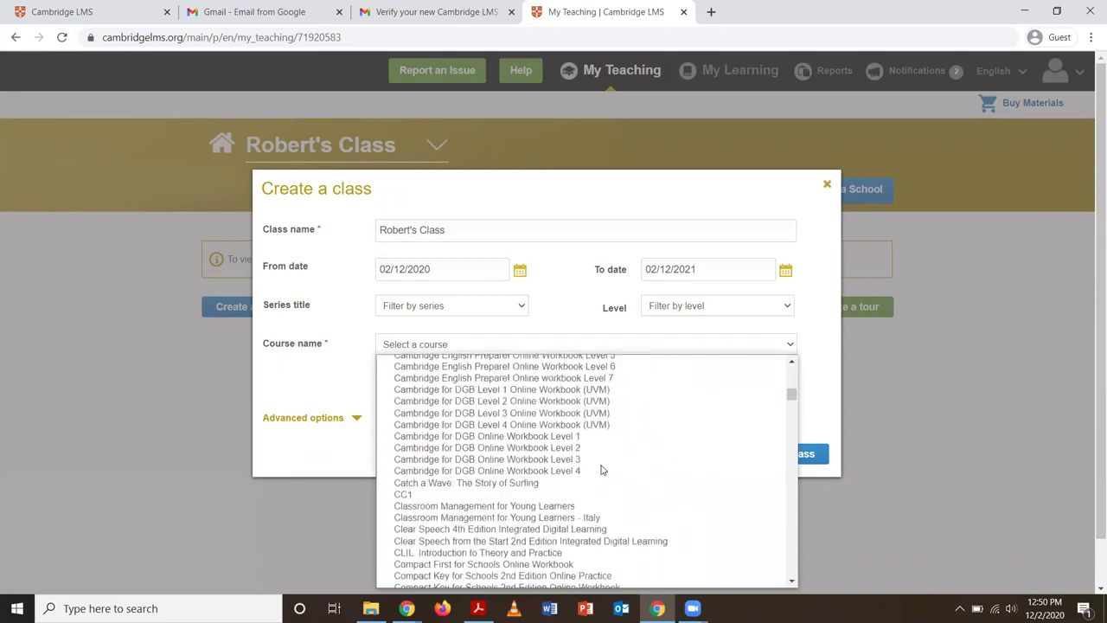
pyautogui.scroll(-5, 603, 470)
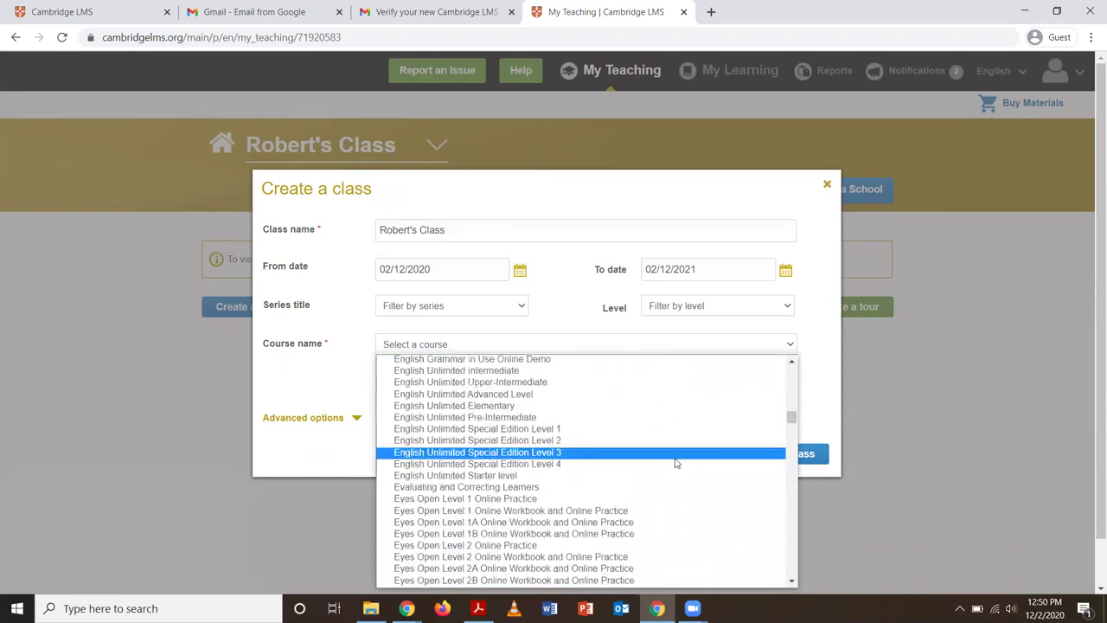
pyautogui.moveTo(792, 417); pyautogui.dragTo(791, 563)
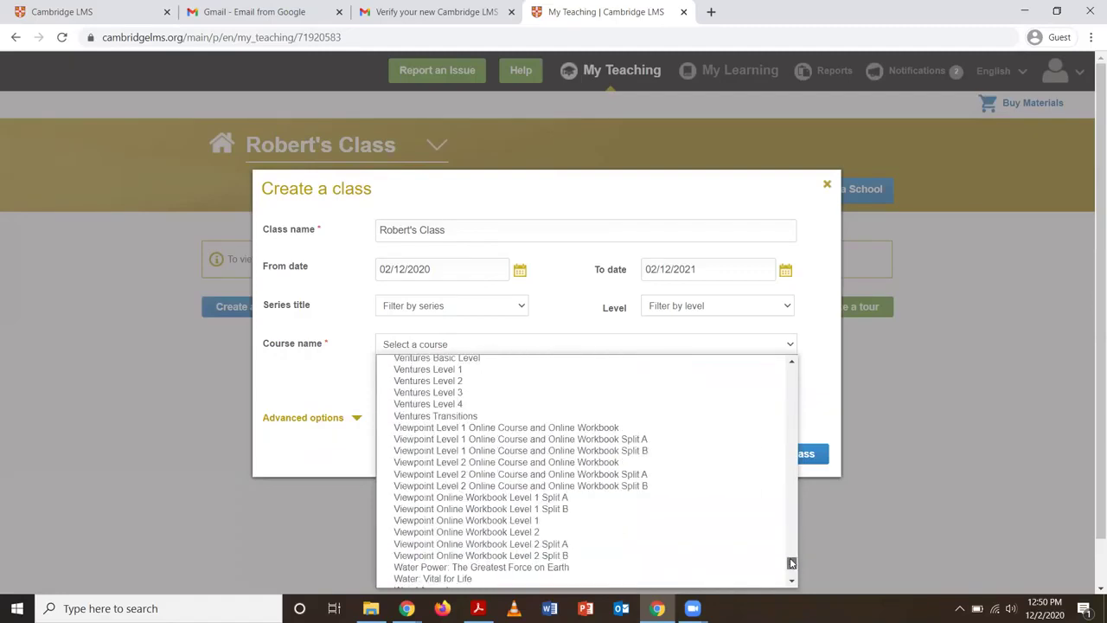
pyautogui.scroll(4, 790, 553)
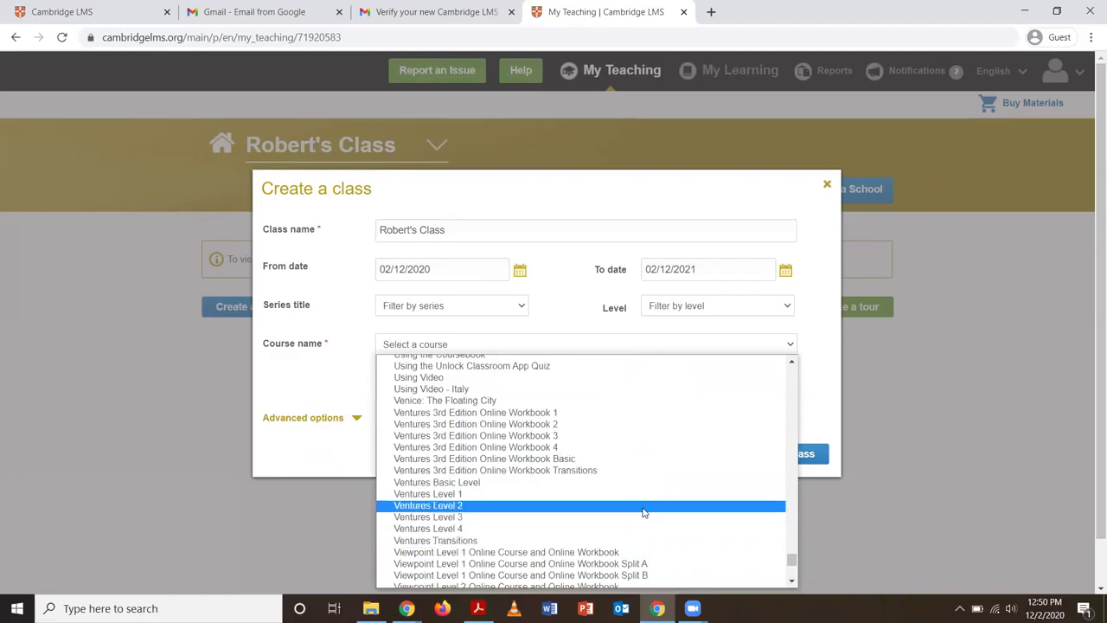
pyautogui.scroll(-1, 601, 499)
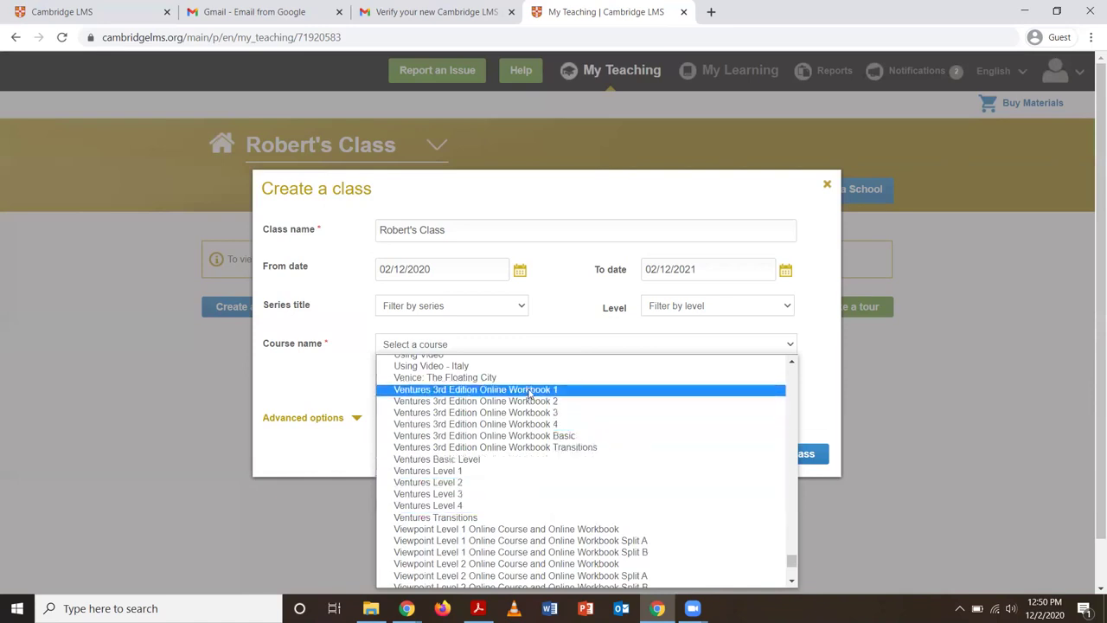
pyautogui.click(529, 390)
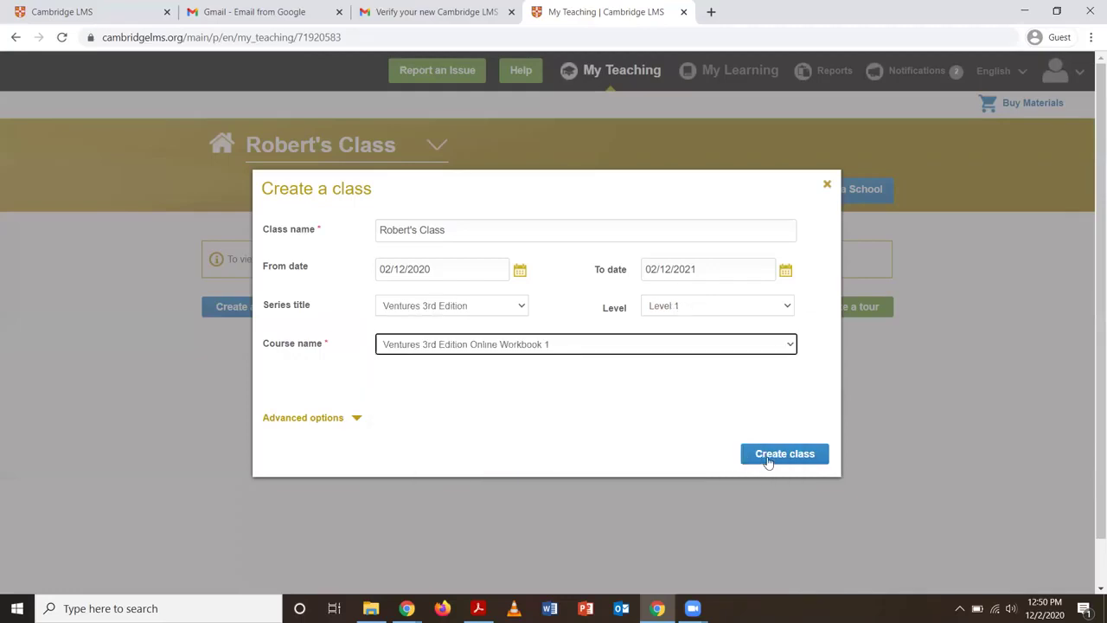
pyautogui.click(768, 461)
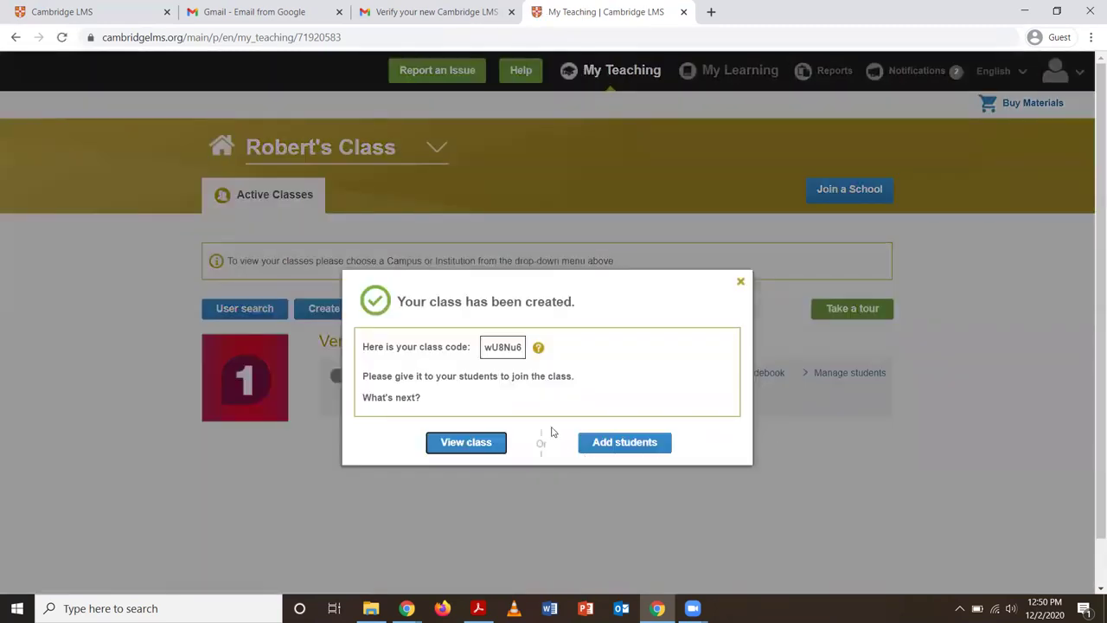
# Dismiss the class-created message and open Robert's Class home dashboard
pyautogui.click(737, 286)
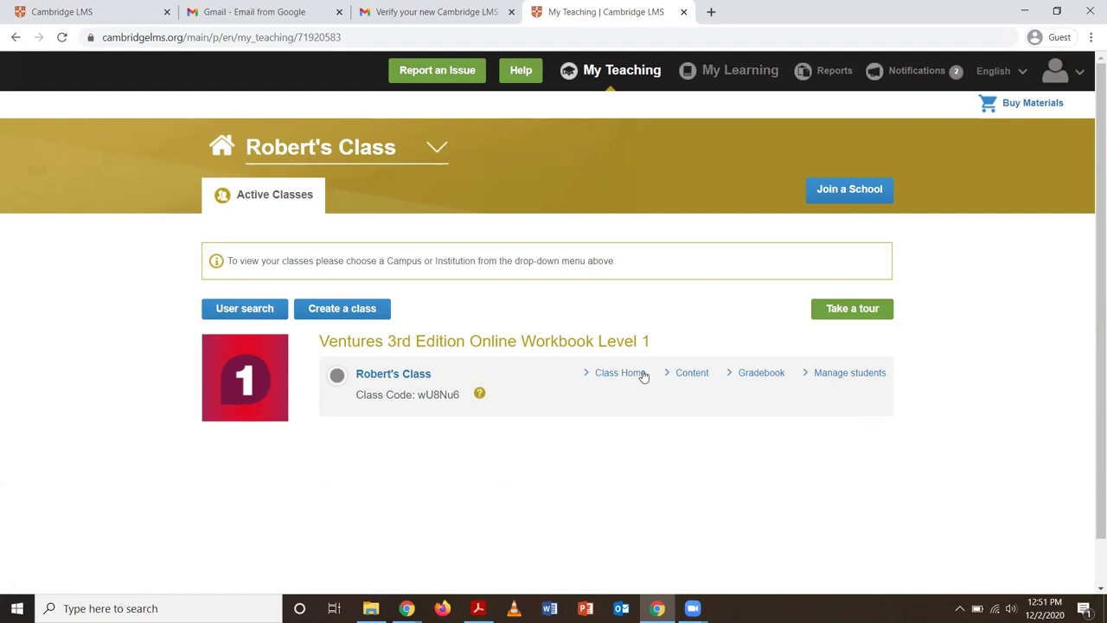
pyautogui.click(616, 379)
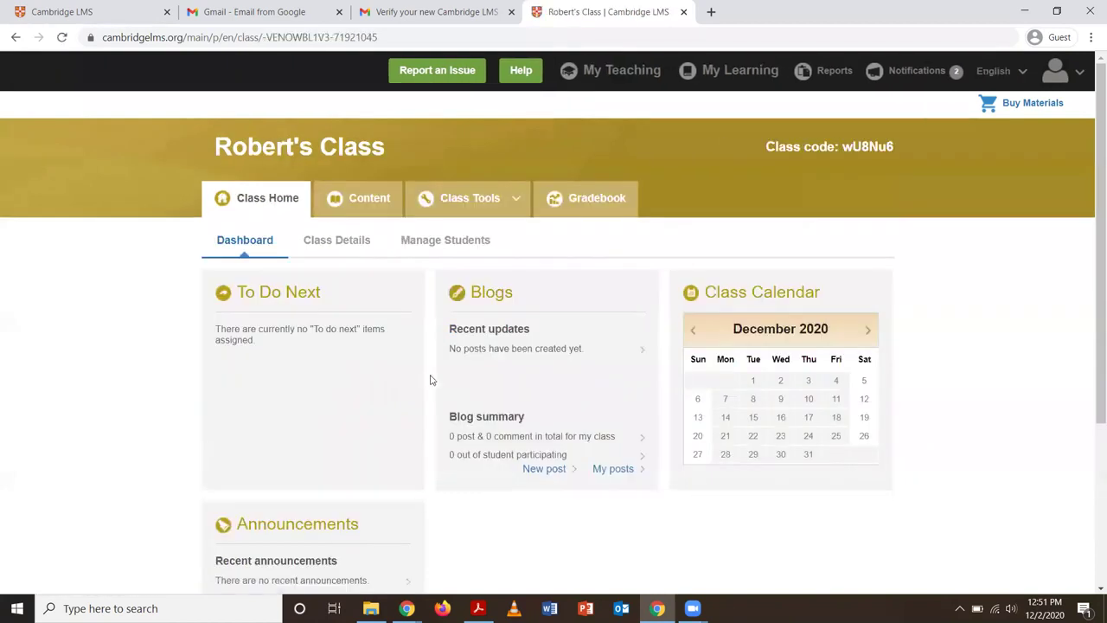
# Show the class's workbook Content and expand all lessons in the Welcome unit
pyautogui.click(362, 198)
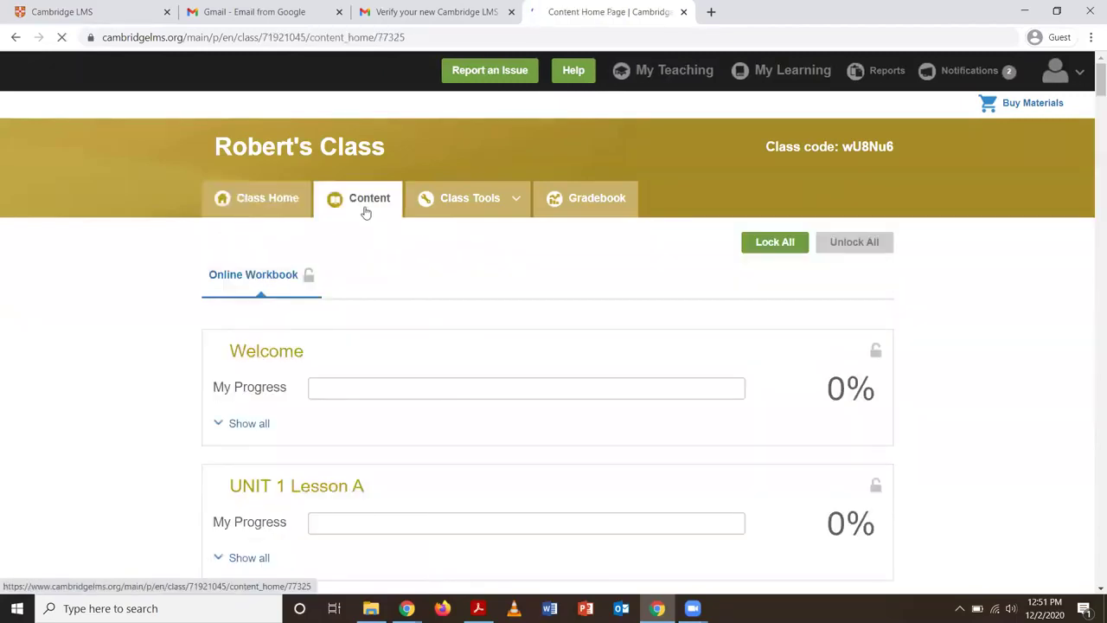
pyautogui.scroll(-1, 283, 370)
pyautogui.scroll(-2, 283, 370)
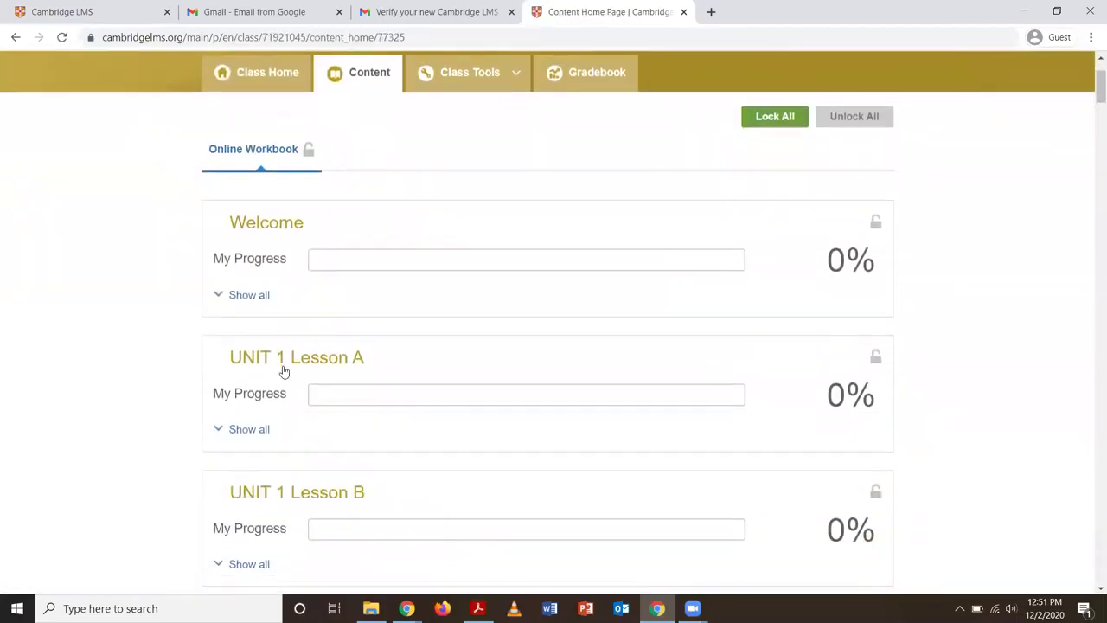
pyautogui.click(248, 297)
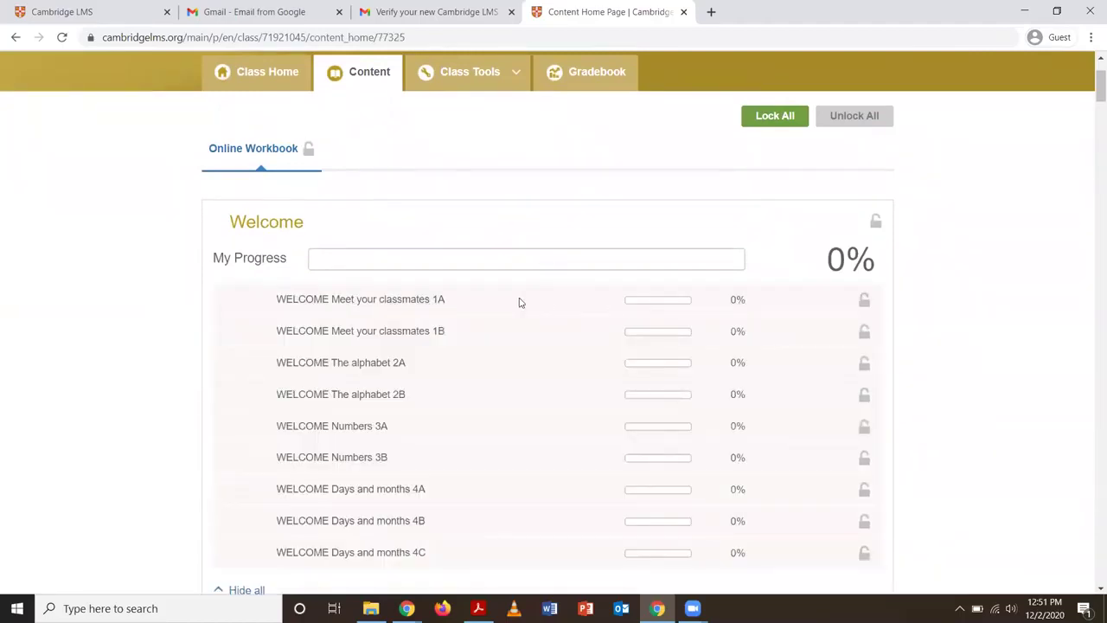
# Preview the WELCOME Meet your classmates 1A activity, then minimize the browser to the slides
pyautogui.click(423, 303)
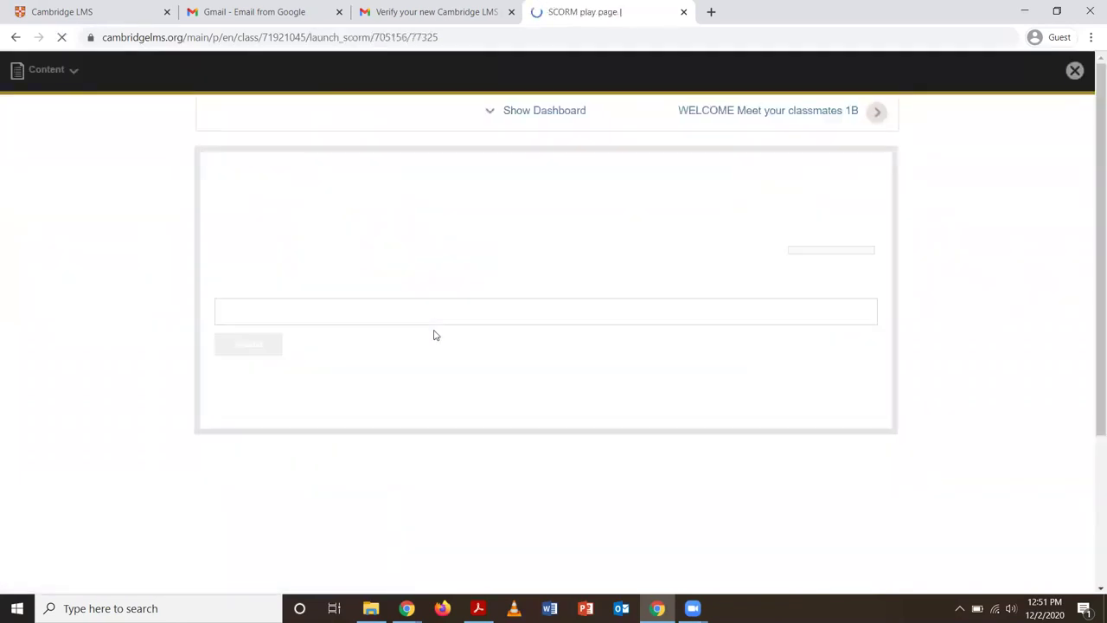
pyautogui.scroll(-3, 474, 364)
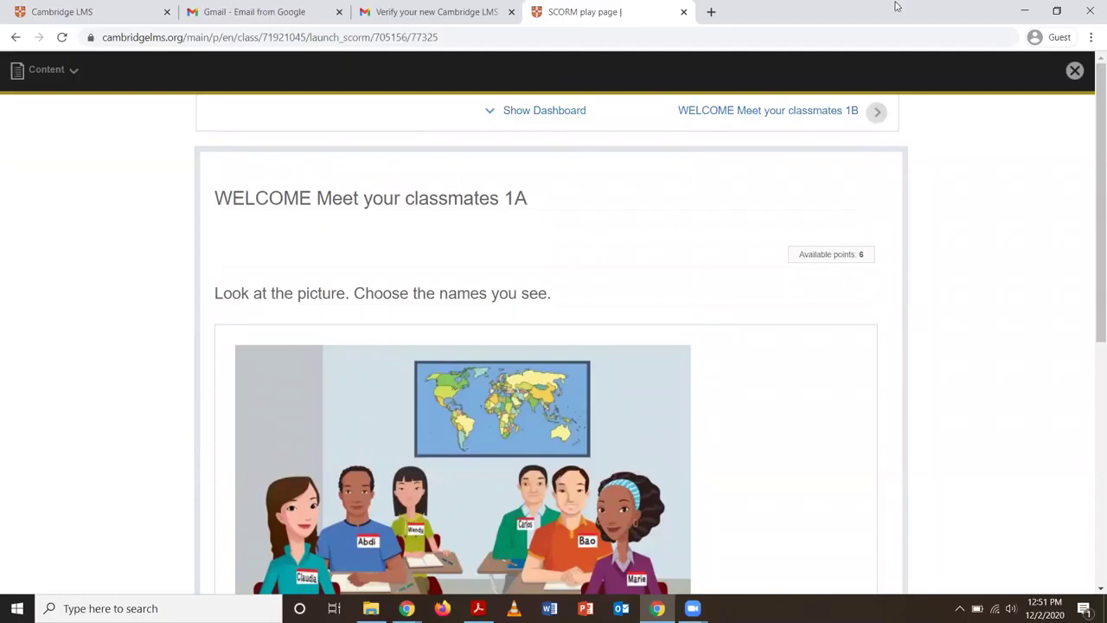
pyautogui.click(1022, 10)
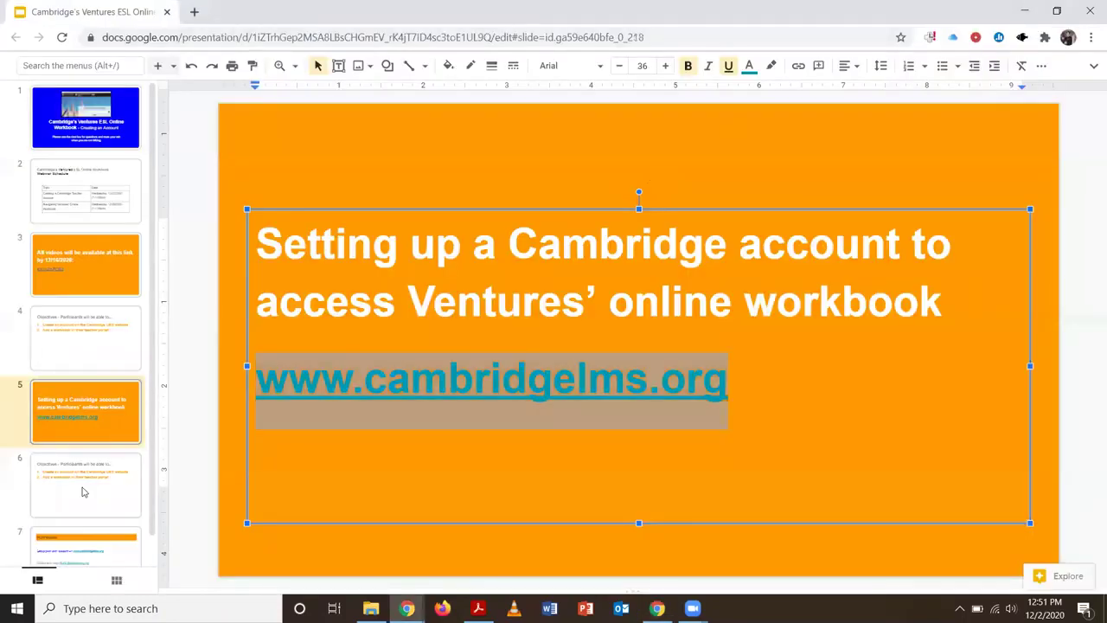
# Go from the Objectives slide (slide 6) to the Homework slide (slide 7)
pyautogui.click(87, 489)
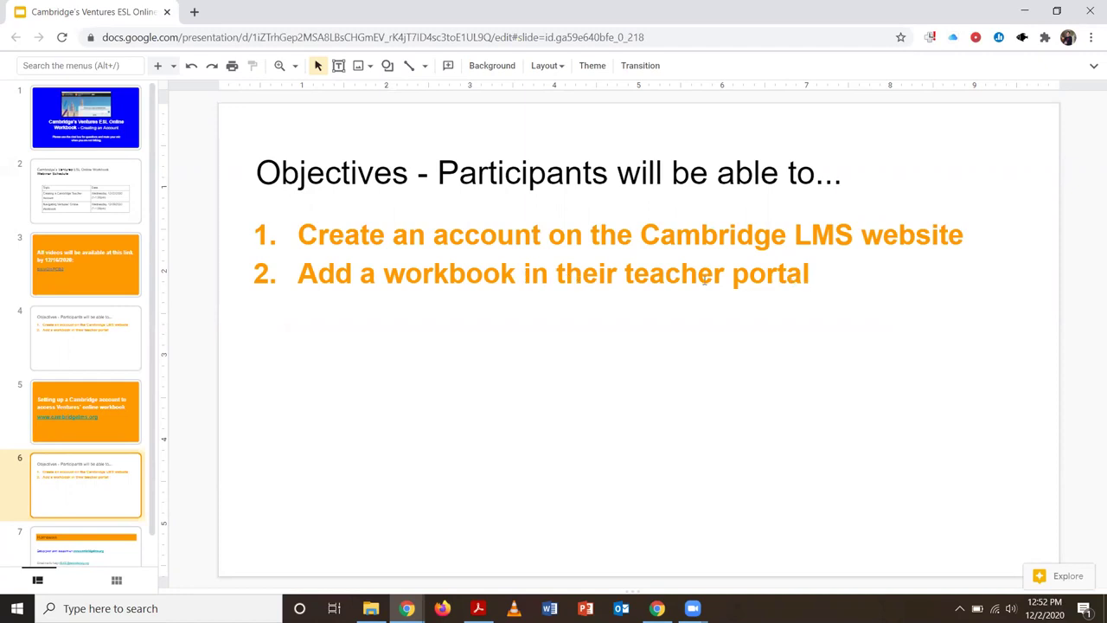
pyautogui.click(819, 273)
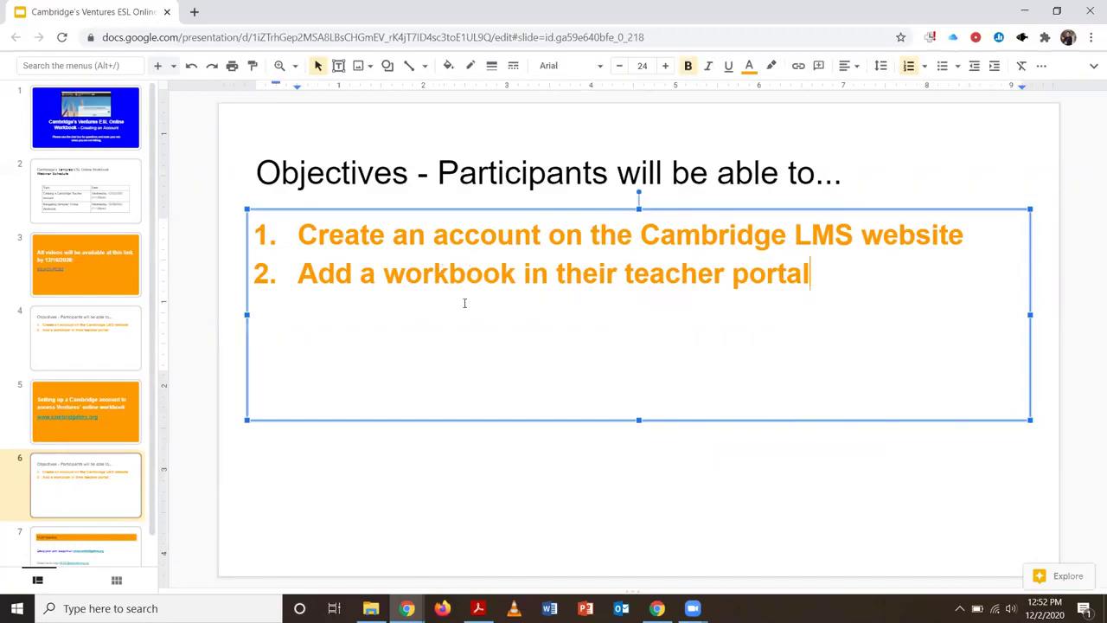
pyautogui.scroll(-1, 151, 426)
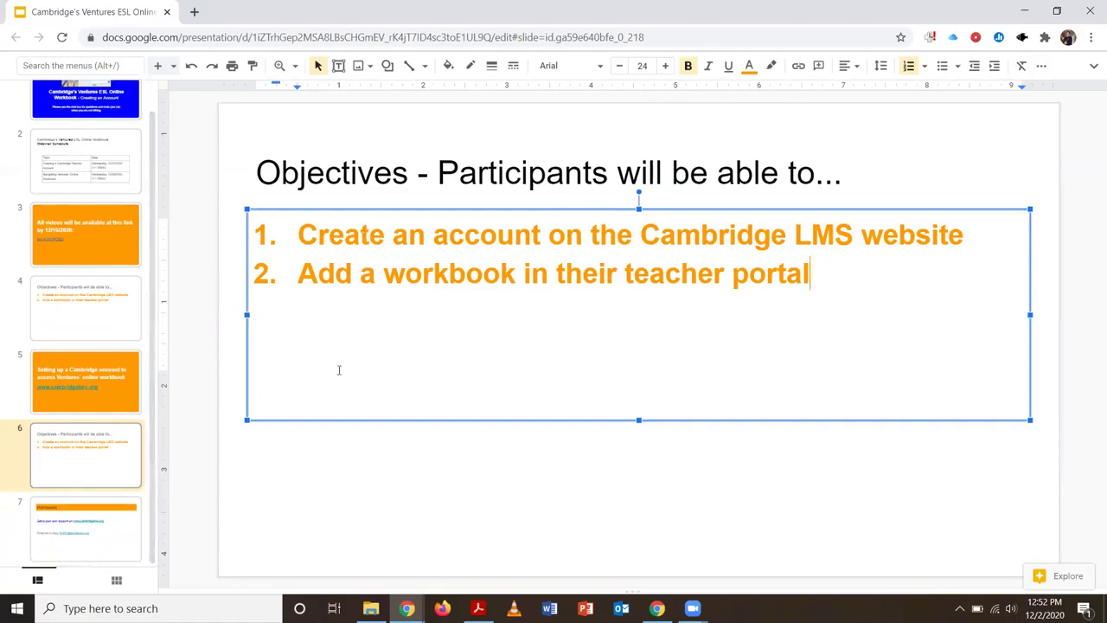
pyautogui.click(111, 541)
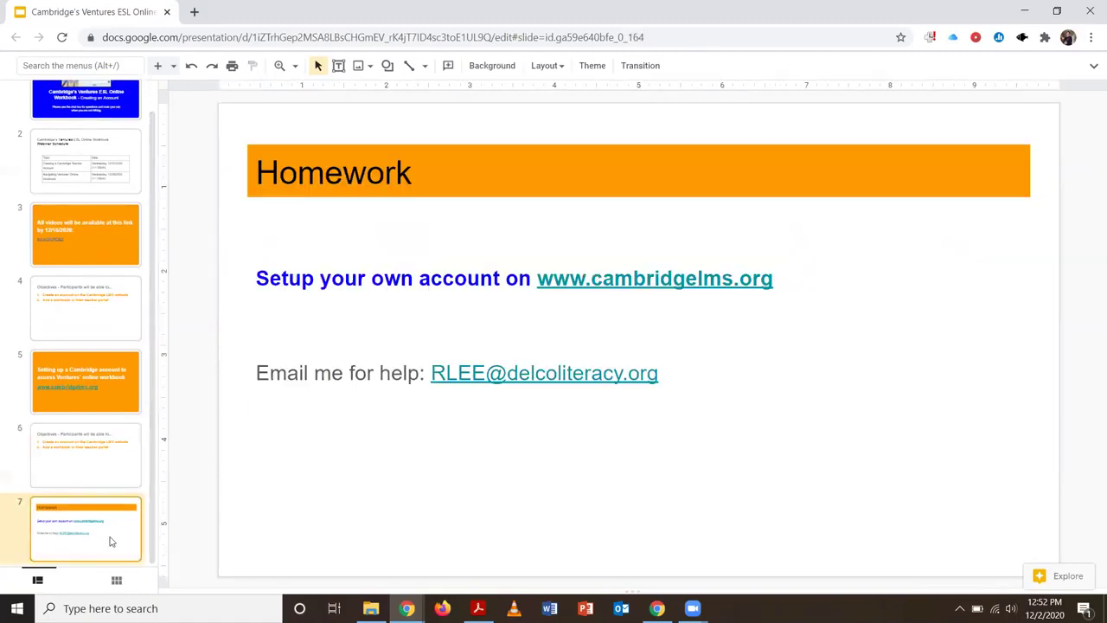